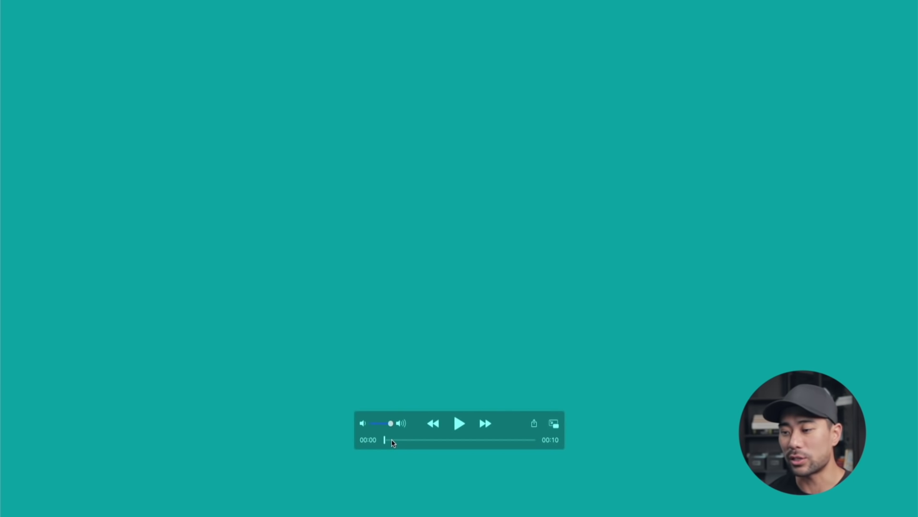
- Step the paused QuickTime preview forward from 00:00 to 00:03, past the thumbs-up frame
drag(392, 443, 406, 440)
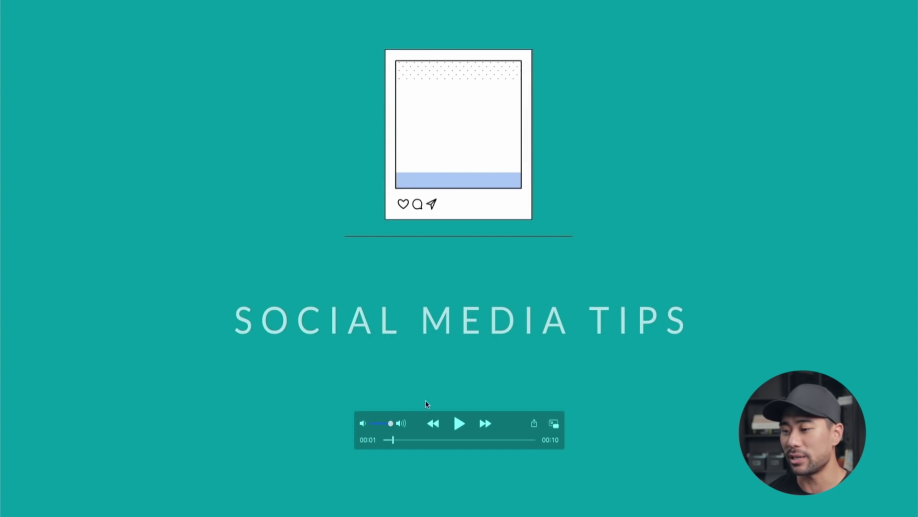
click(407, 440)
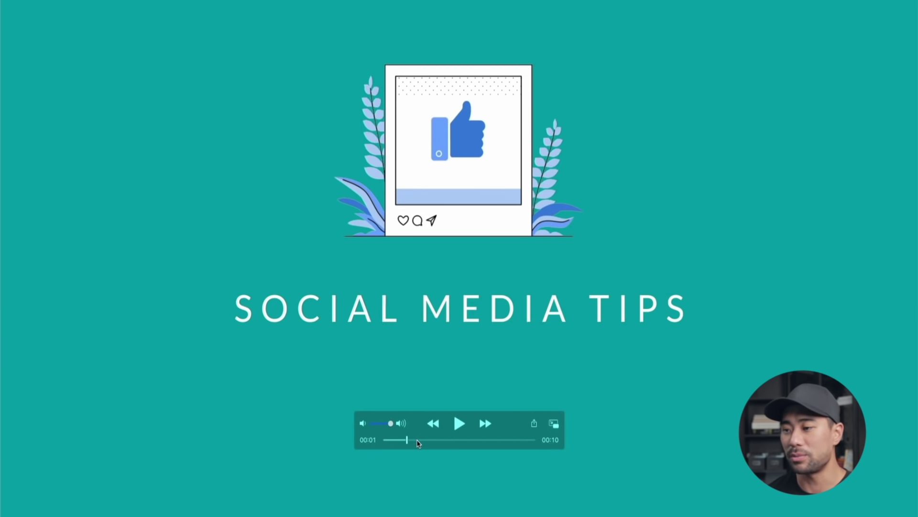
click(420, 440)
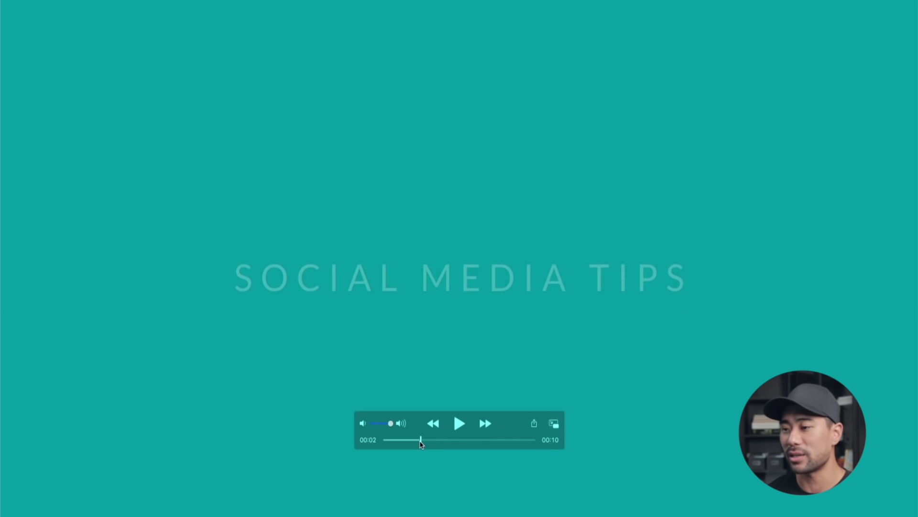
- Jump the QuickTime preview ahead to the Lead Generation Tips page
click(428, 440)
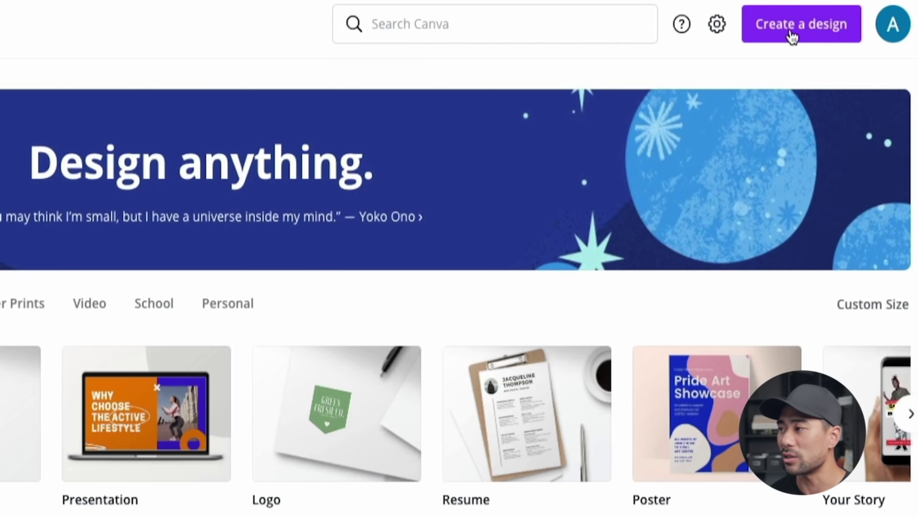
- Start a new design by searching the design types for 'video'
click(791, 36)
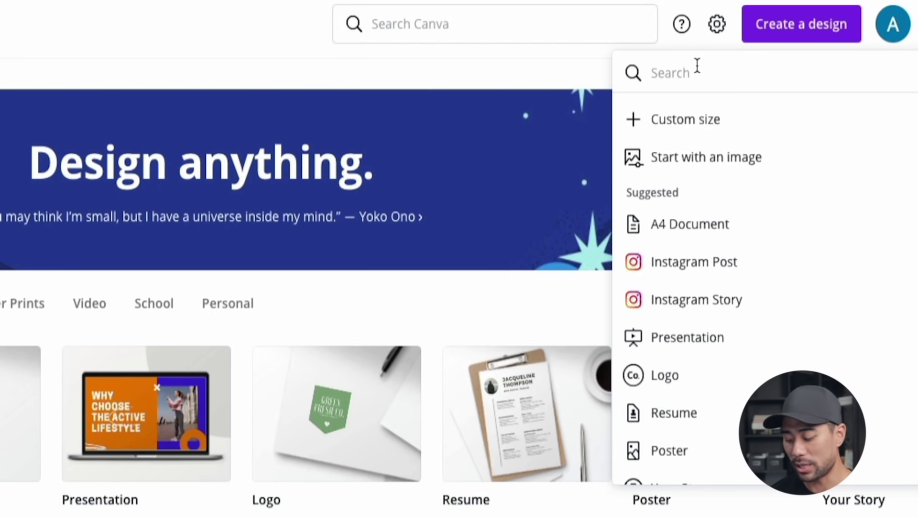
text(video)
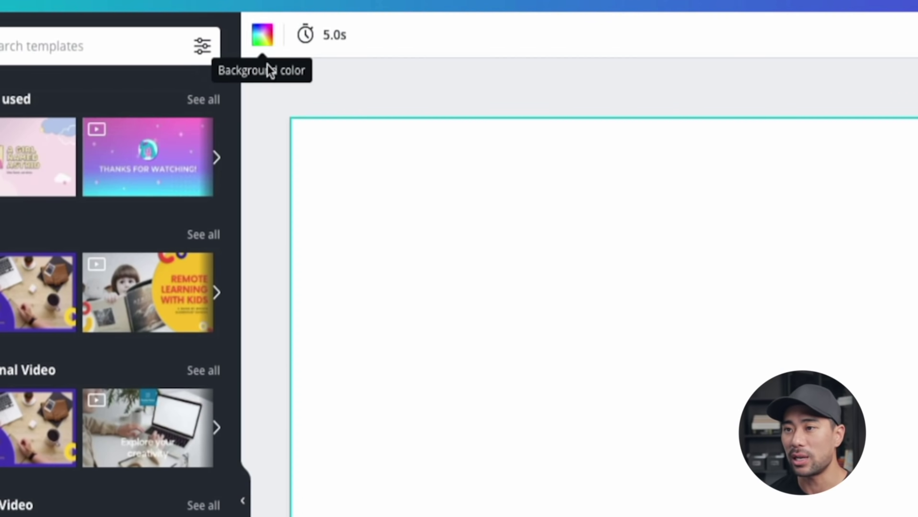
- Fill the video page's background with Dark Turquoise
click(263, 43)
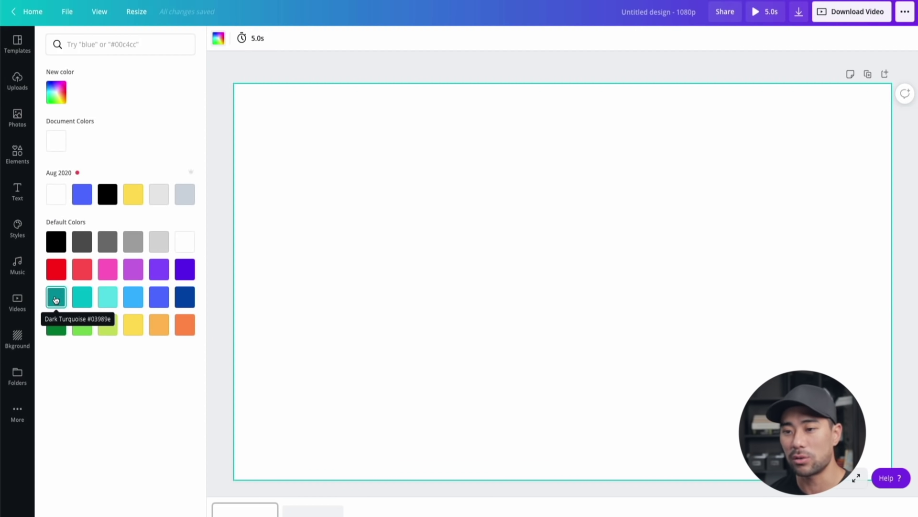
click(57, 299)
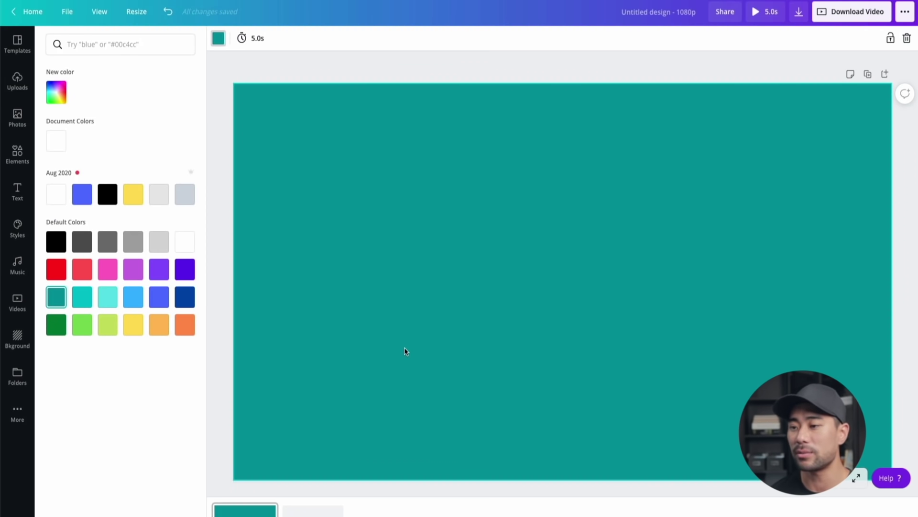
key(Escape)
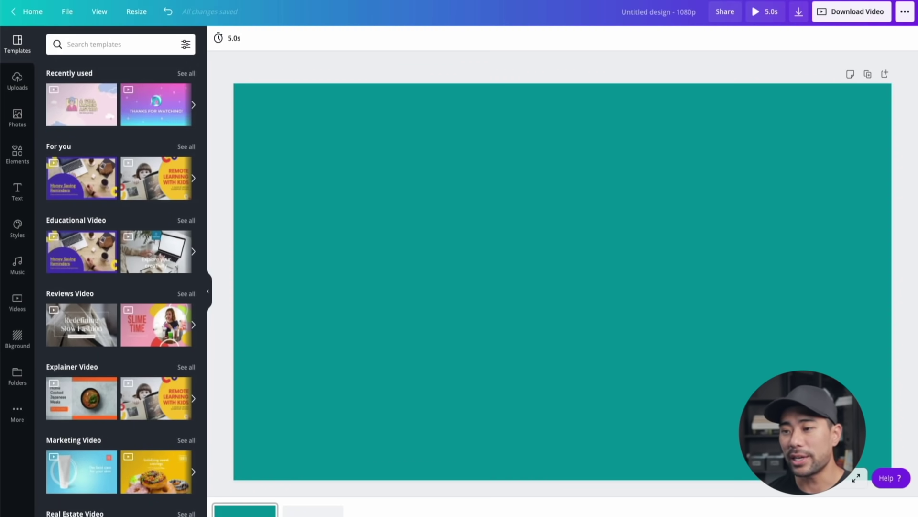
- Bring up the Text panel and browse its heading and font-combination options
click(17, 200)
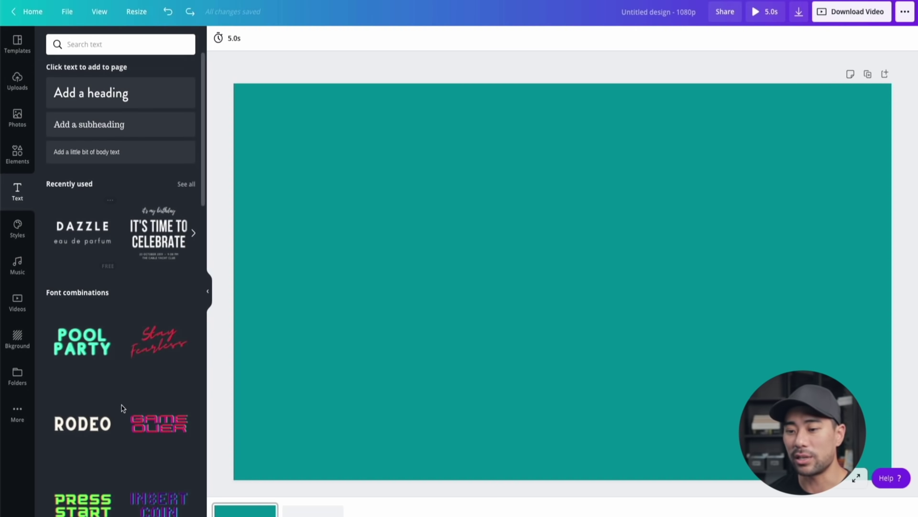
scroll(123, 407, down, 7)
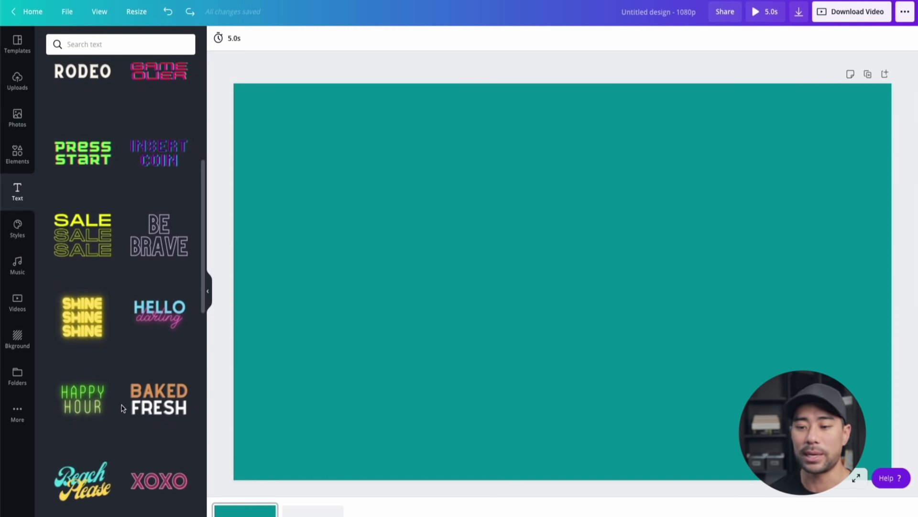
scroll(123, 408, down, 6)
scroll(123, 407, up, 14)
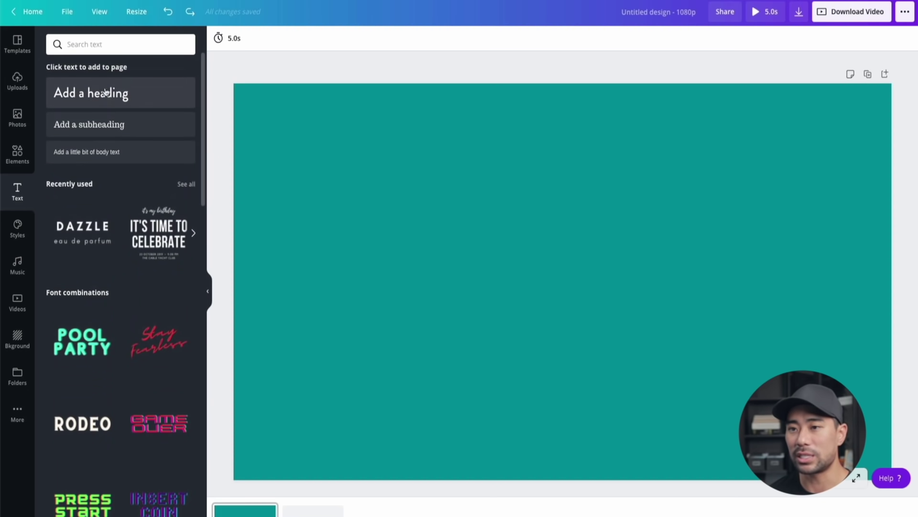
- Add a heading to the page and set its font to Lato
click(90, 97)
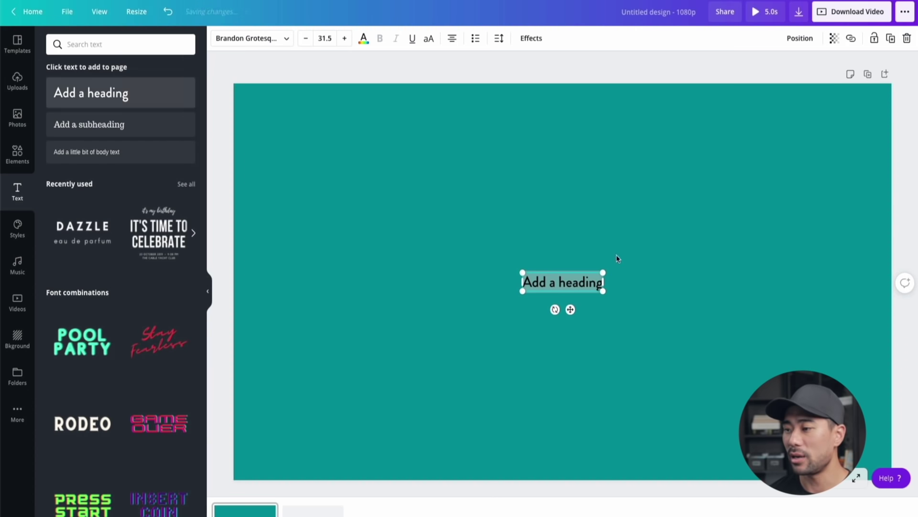
double_click(559, 286)
triple_click(558, 286)
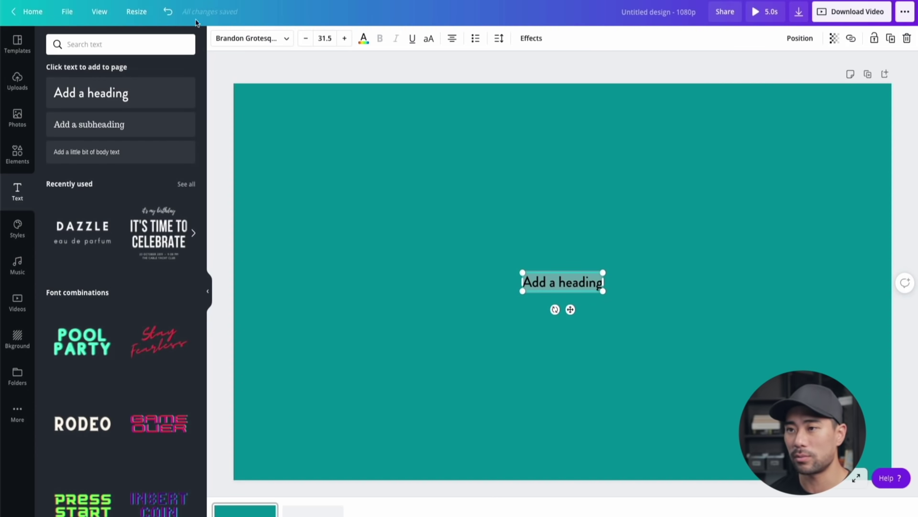
click(247, 39)
click(114, 44)
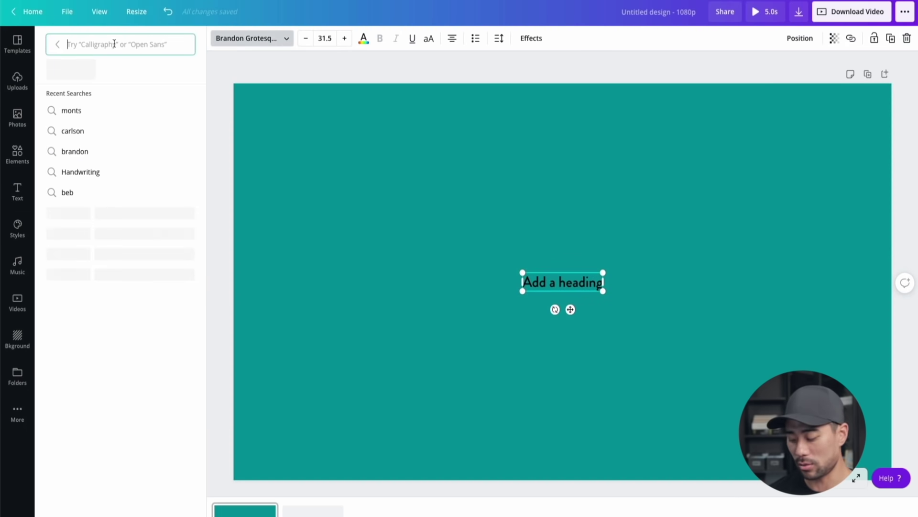
text(lato)
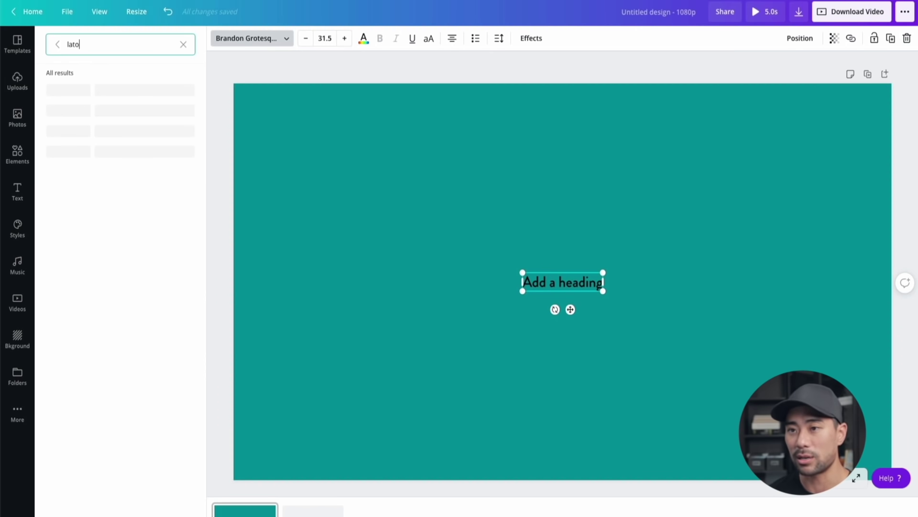
text(o)
key(BackSpace)
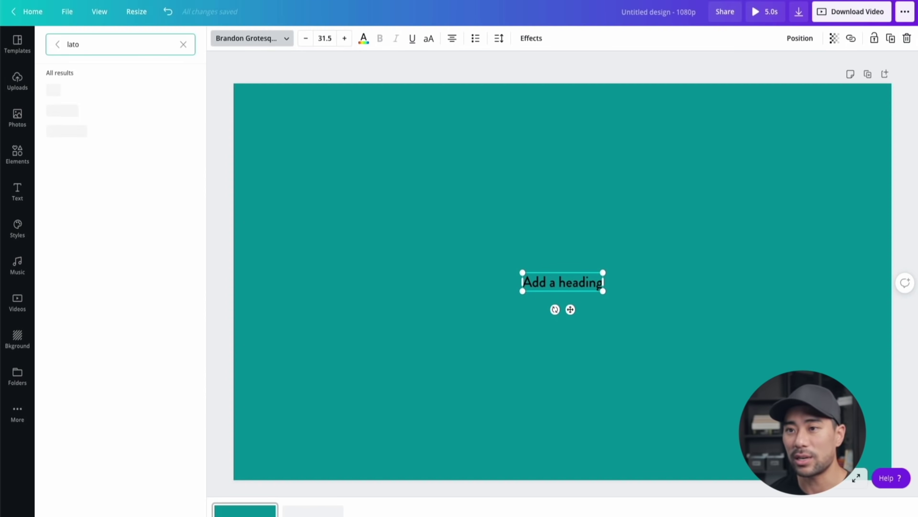
click(53, 96)
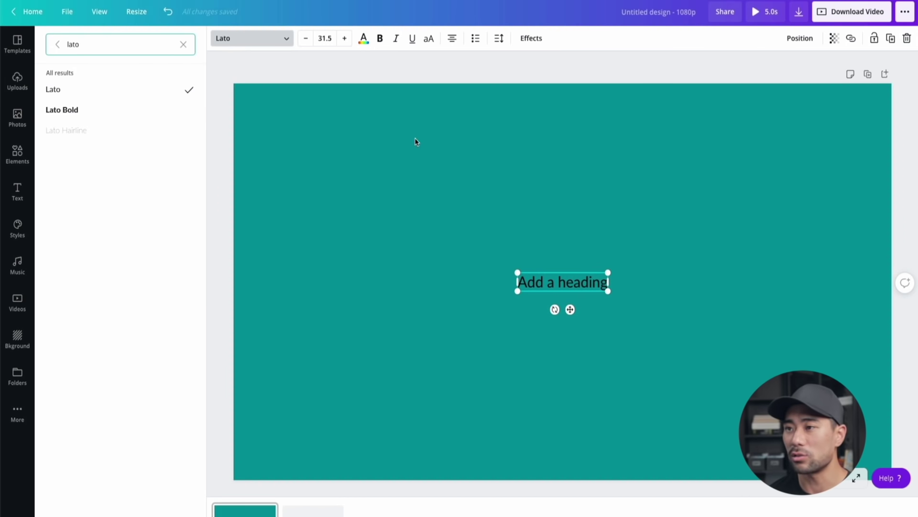
- Make the heading text white and retype it as 'SOCIAL MEDIA TIPS'
click(362, 39)
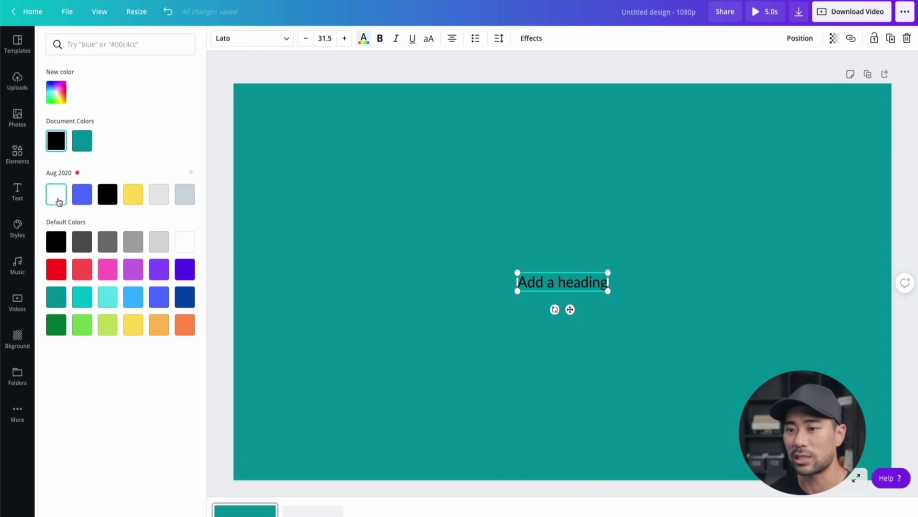
click(185, 246)
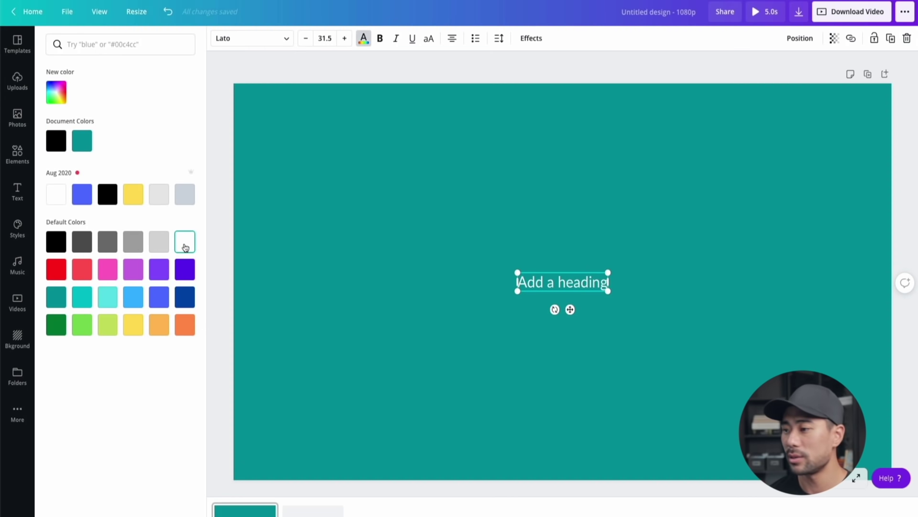
double_click(547, 281)
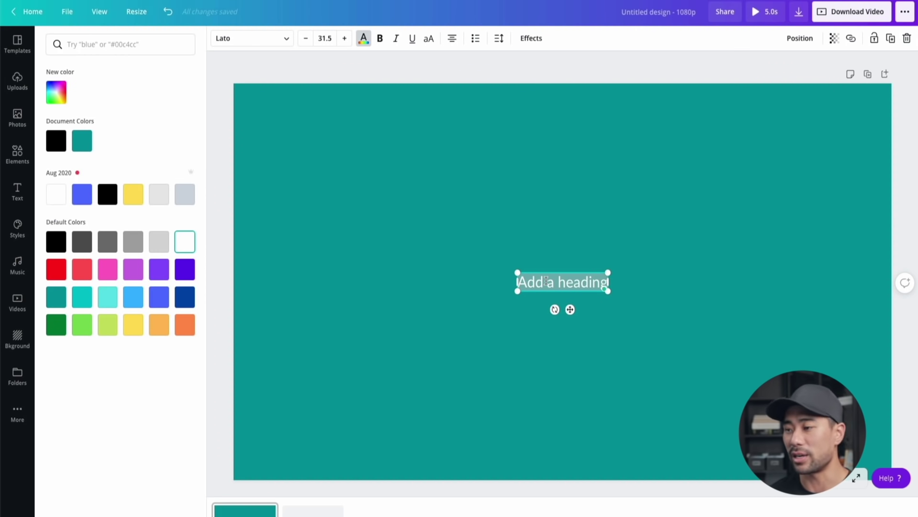
text(SO)
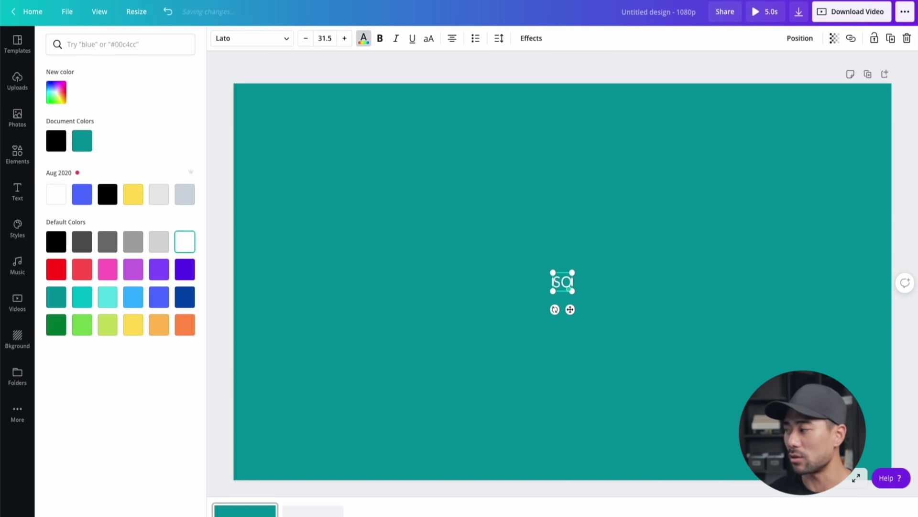
text(CIAL MEDIA TIPS)
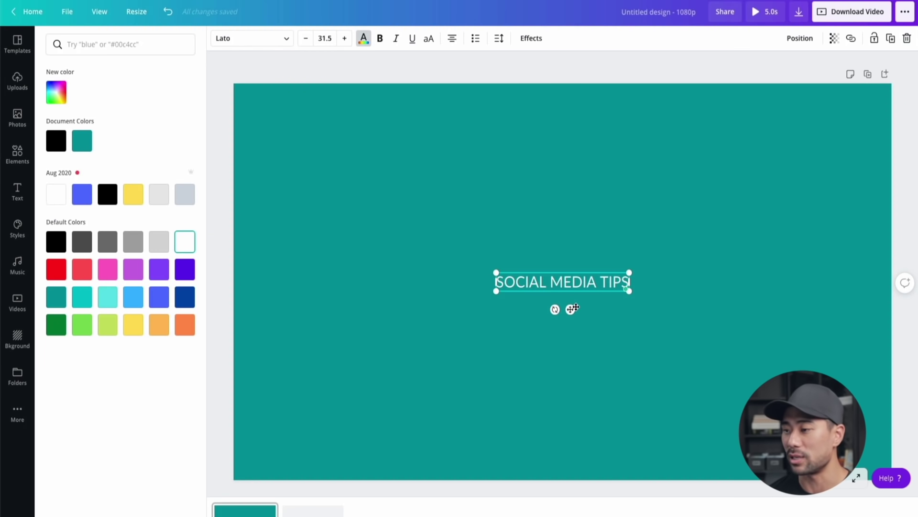
key(ctrl+a)
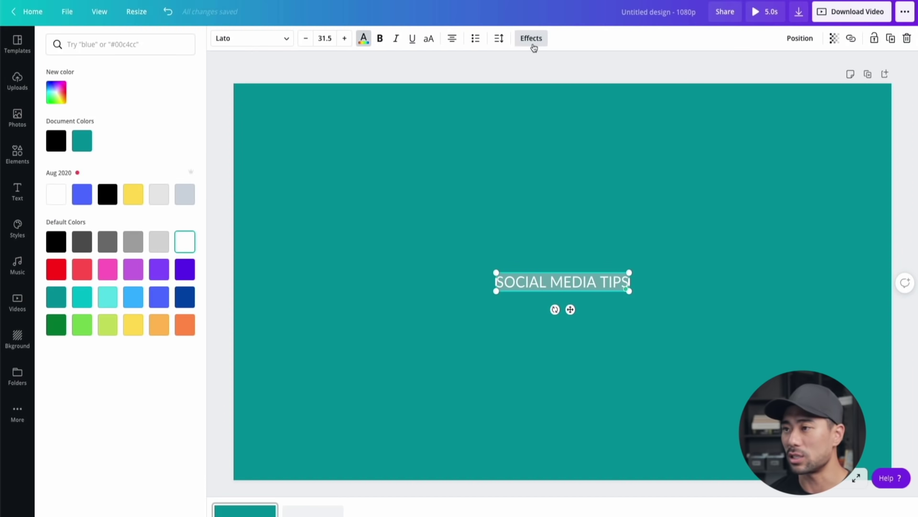
- Widen the letter spacing of the SOCIAL MEDIA TIPS title
click(499, 44)
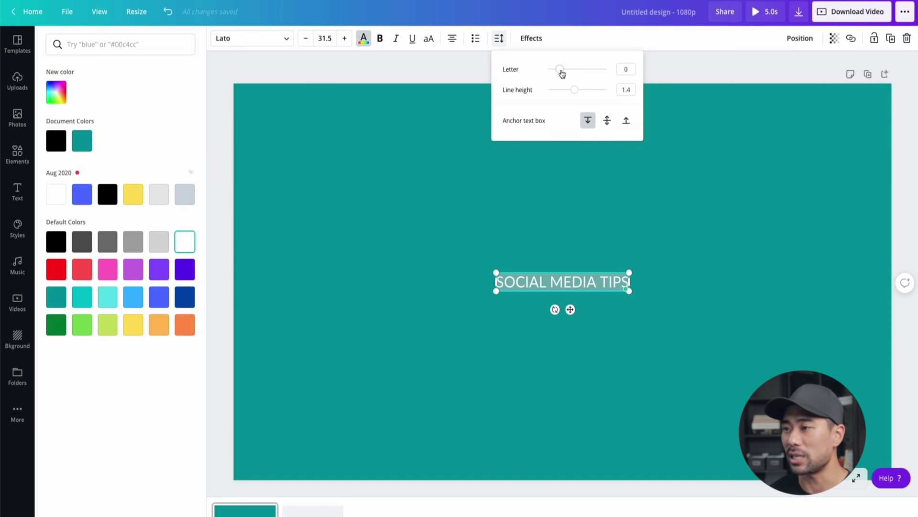
drag(560, 70, 575, 75)
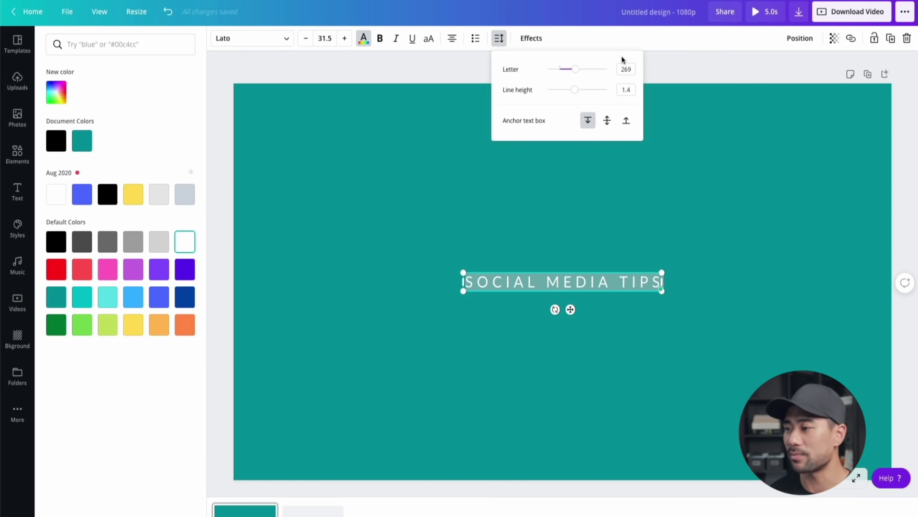
click(564, 241)
click(631, 336)
- Enlarge the title from font size 31.5 to 48.7
click(629, 285)
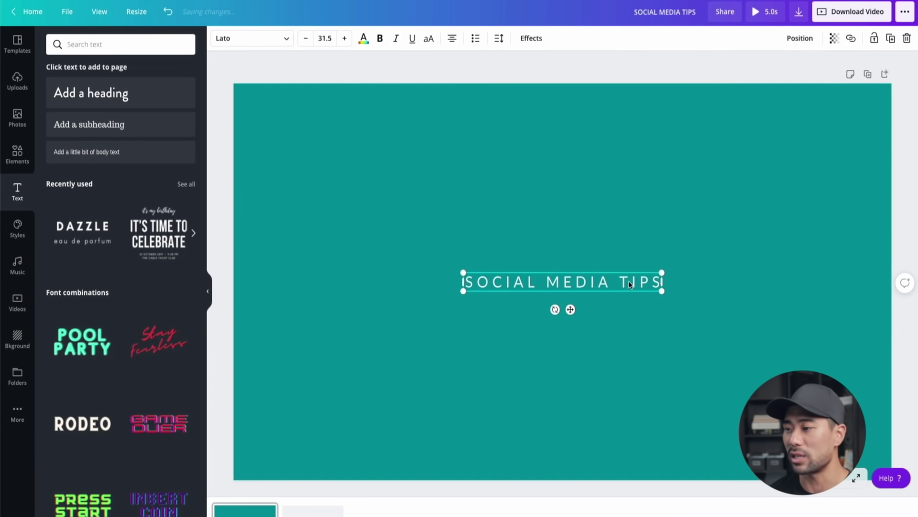
drag(662, 291, 769, 343)
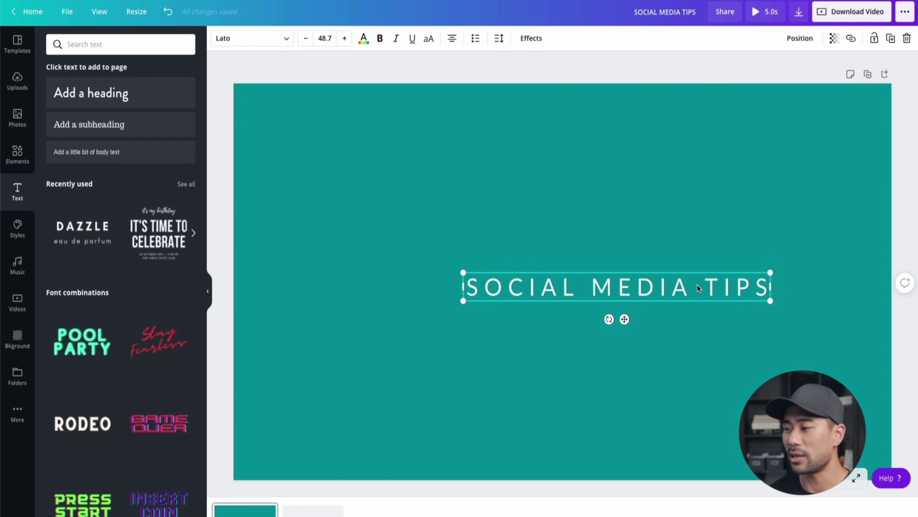
triple_click(675, 290)
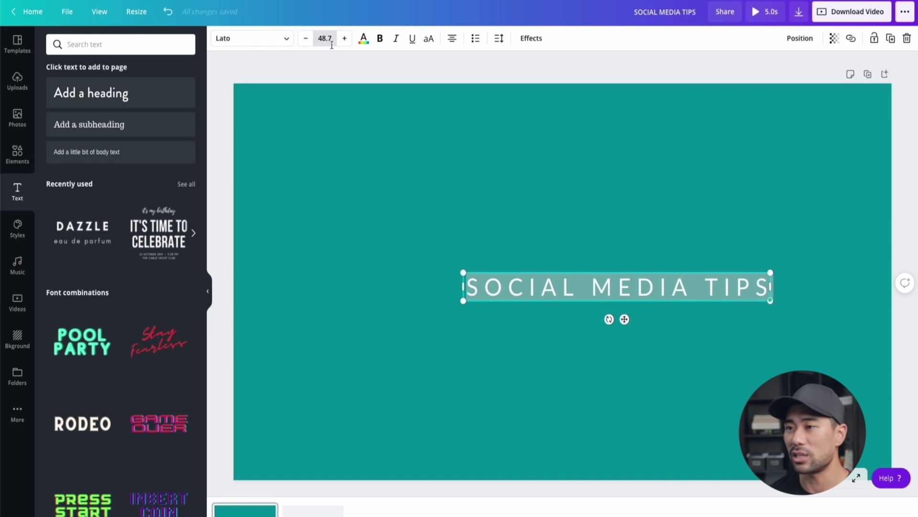
click(306, 38)
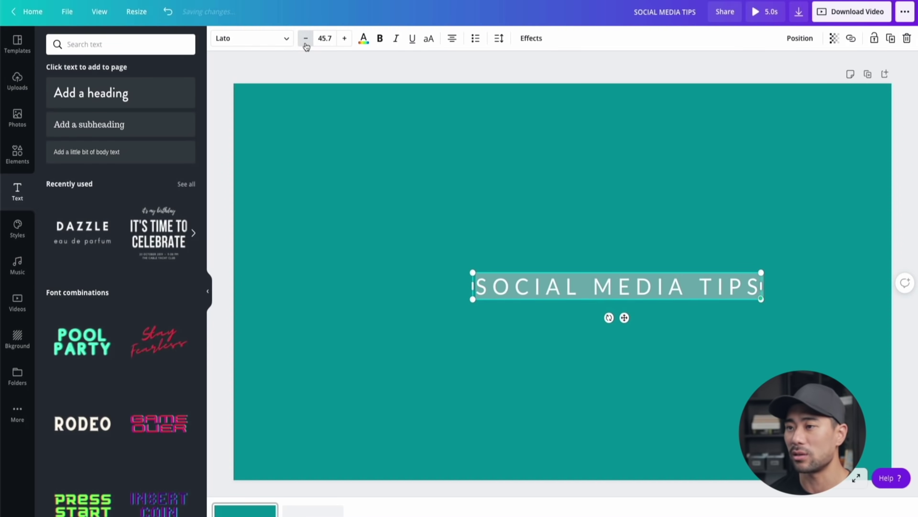
click(344, 38)
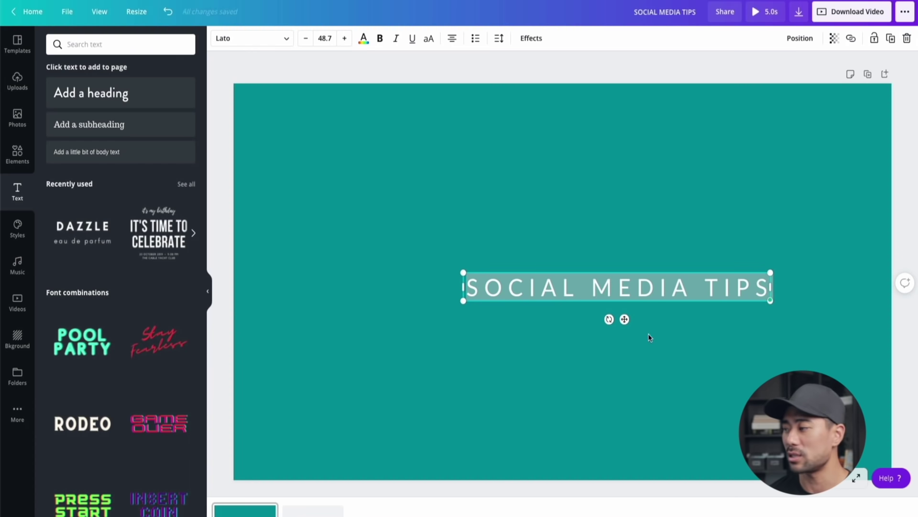
click(650, 366)
- Move the title onto the page's centre guides, slightly below the middle
click(699, 285)
drag(699, 285, 645, 278)
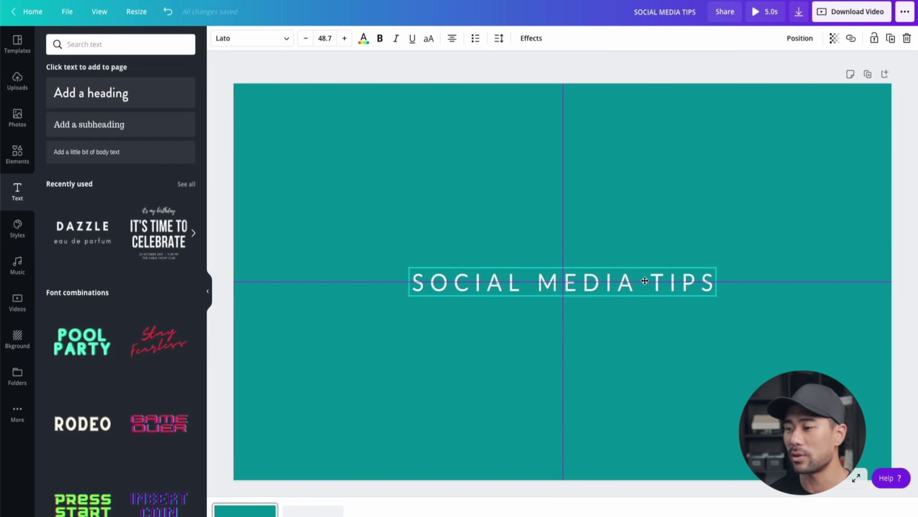
drag(645, 280, 638, 307)
click(636, 365)
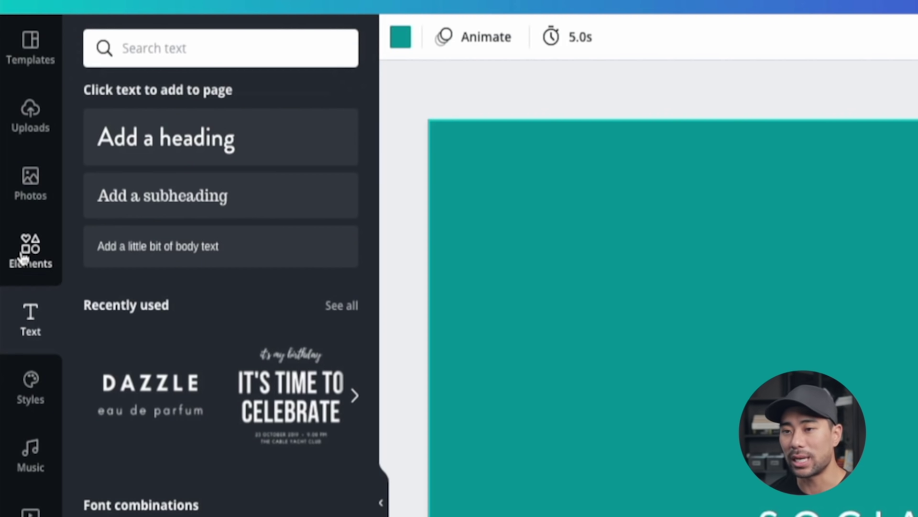
- Search Elements for 'social media' and filter the results to animated graphics only
click(23, 258)
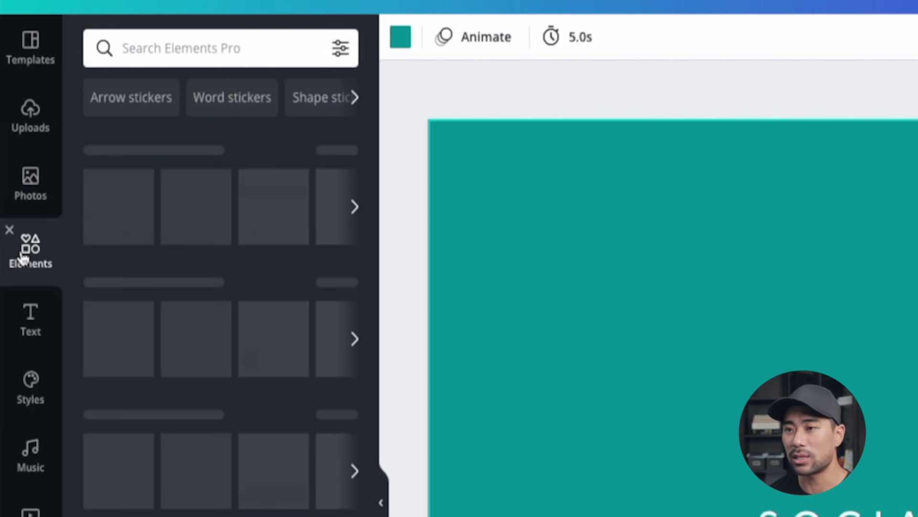
click(199, 40)
text(social media)
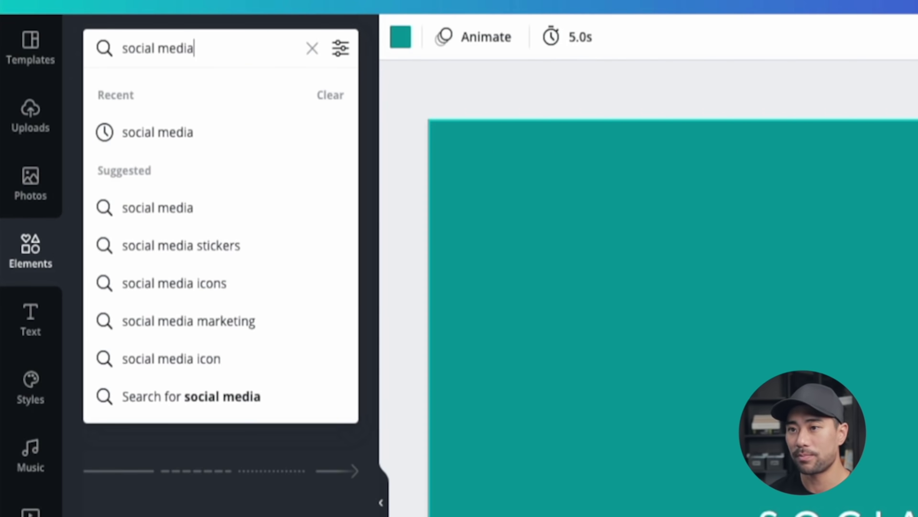
key(Return)
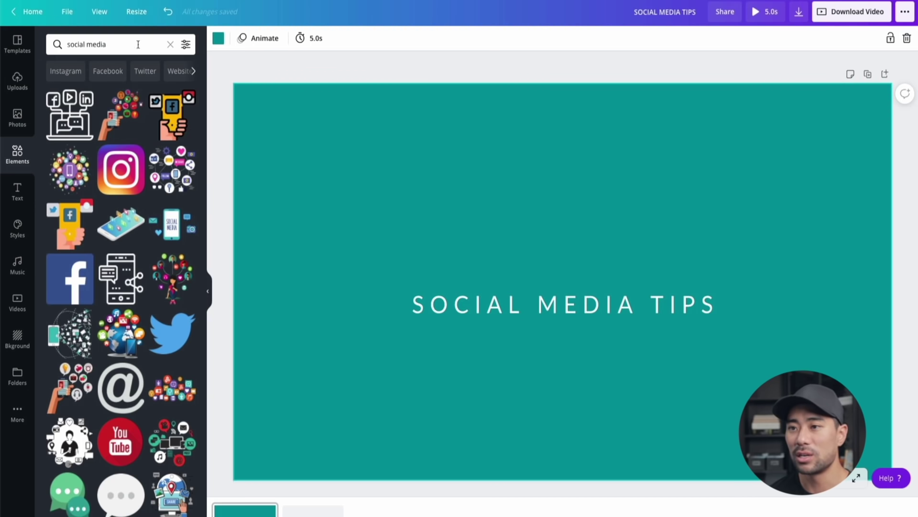
click(185, 46)
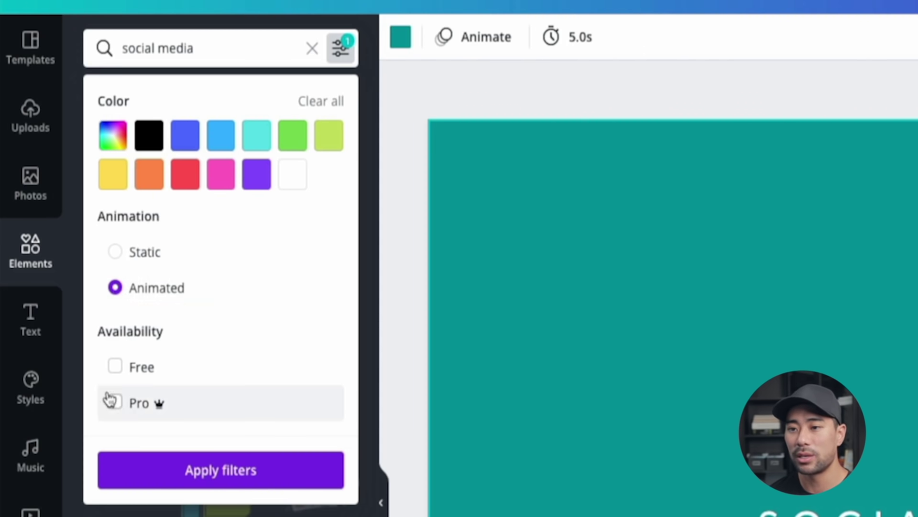
click(221, 469)
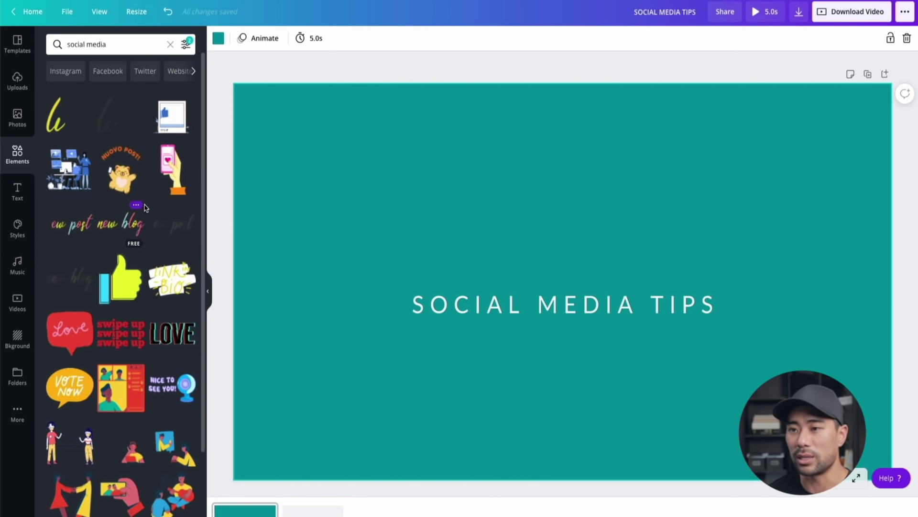
- Add the thumbs-up social post graphic, shrink it and centre it horizontally
click(166, 125)
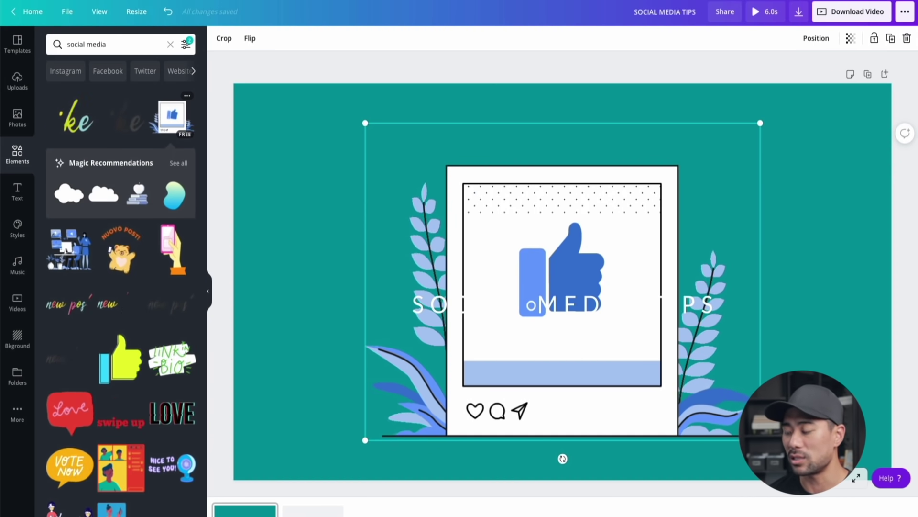
drag(760, 439, 535, 267)
drag(438, 221, 547, 235)
click(602, 384)
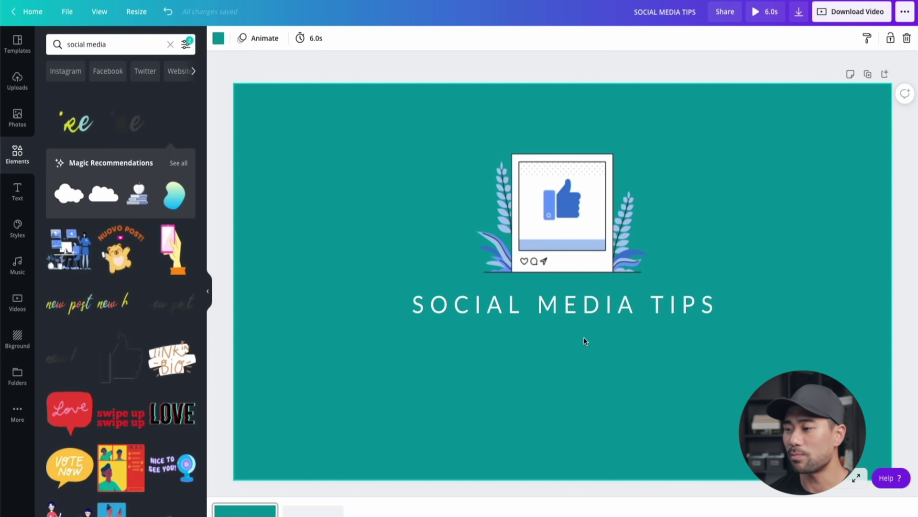
- Lower the SOCIAL MEDIA TIPS title slightly and realign the graphic above it on the centre line
drag(580, 311, 586, 339)
click(572, 457)
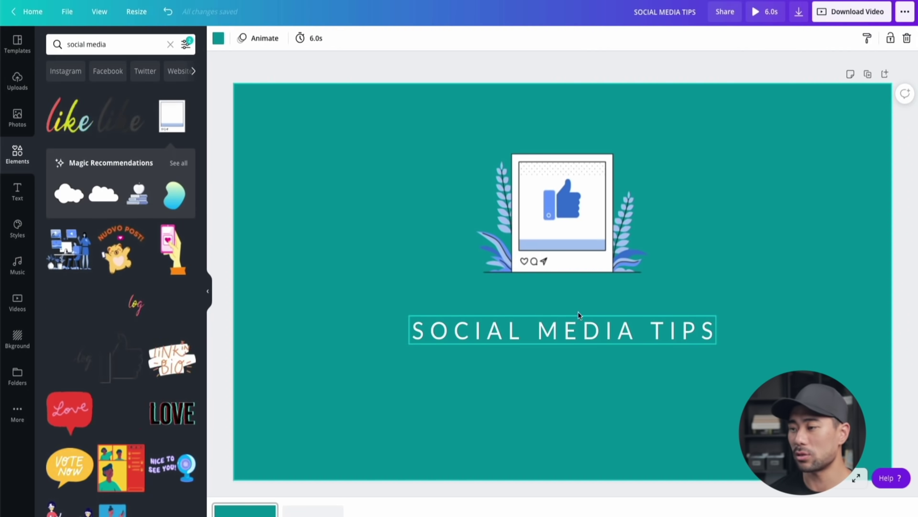
drag(575, 340, 576, 349)
drag(576, 256, 576, 261)
click(576, 392)
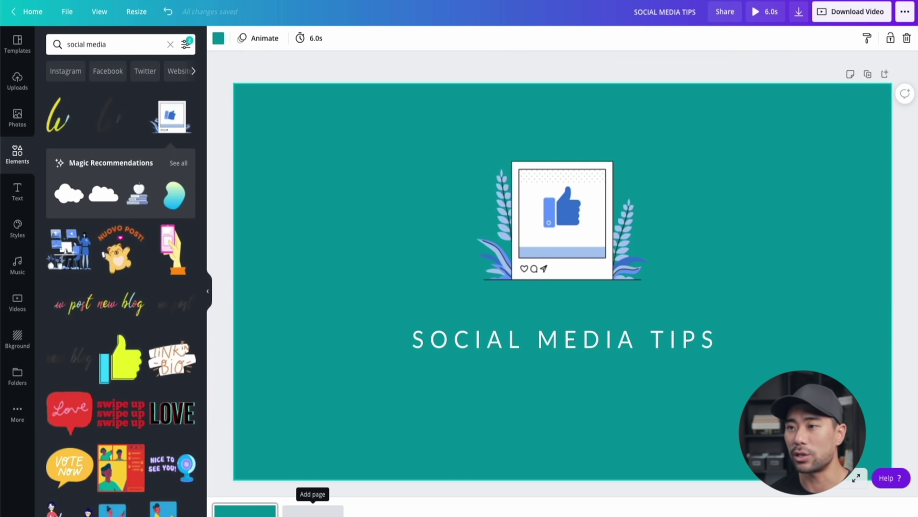
click(245, 509)
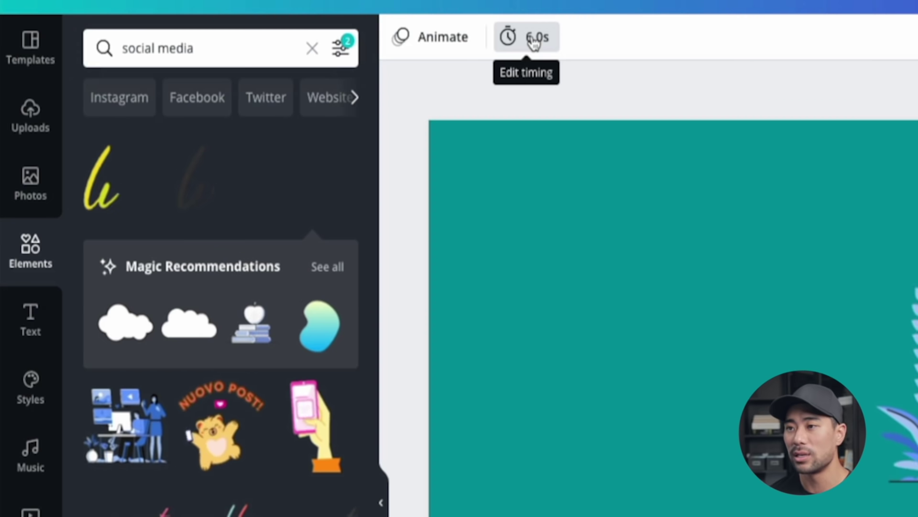
click(534, 43)
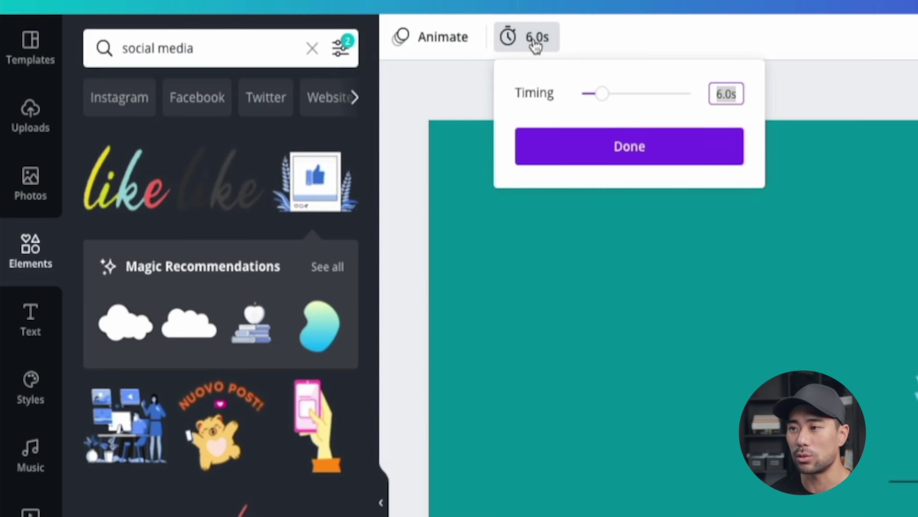
click(597, 516)
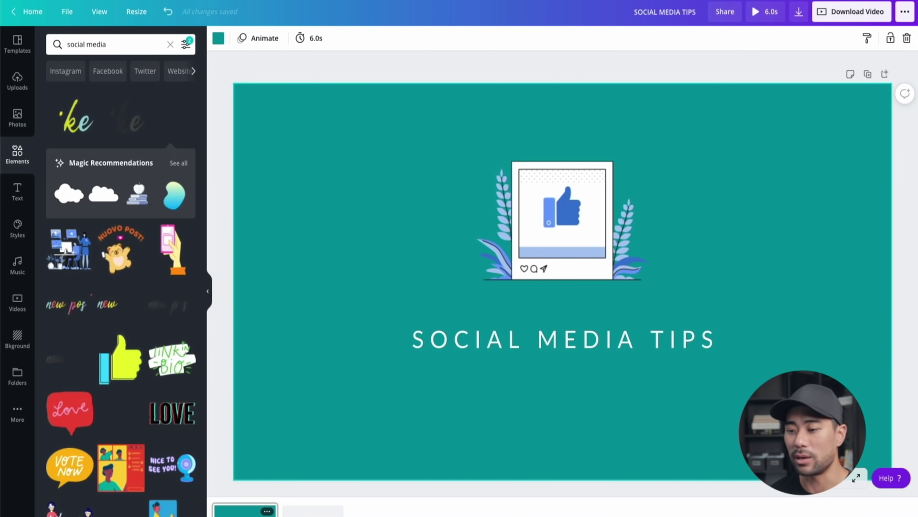
- Duplicate page 1 and retitle the copy on page 2 as 'LEAD GENERATOION TIPS'
click(270, 511)
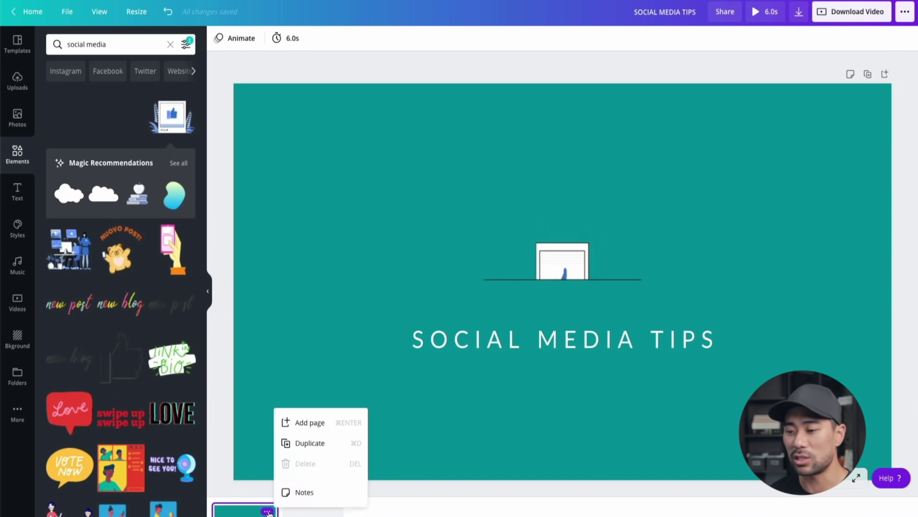
click(306, 443)
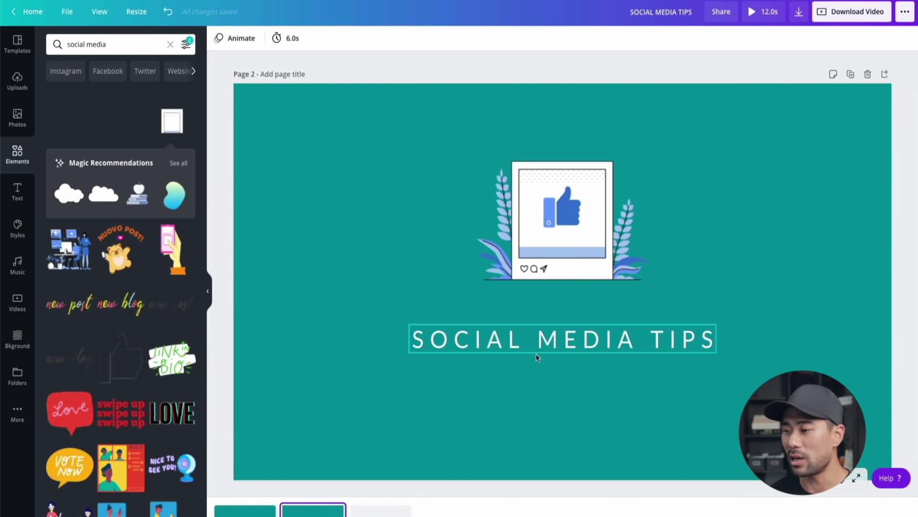
click(569, 336)
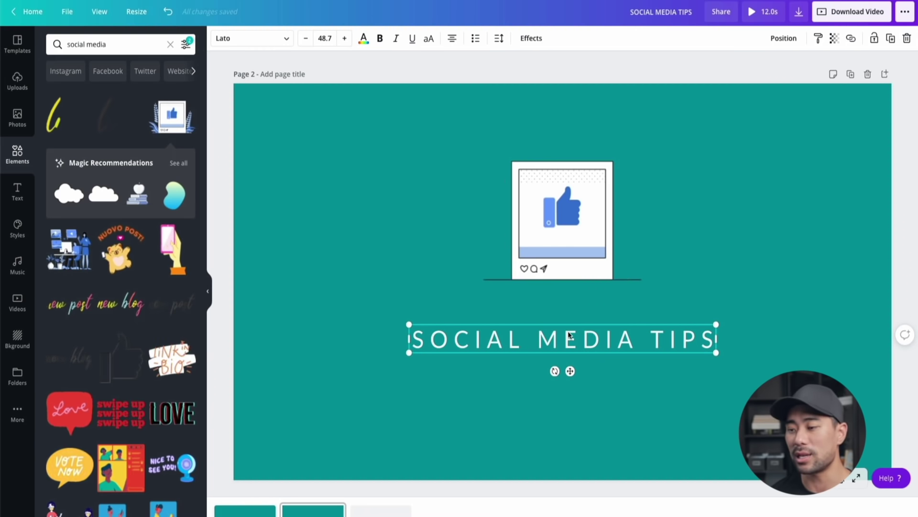
double_click(521, 342)
text(LEA)
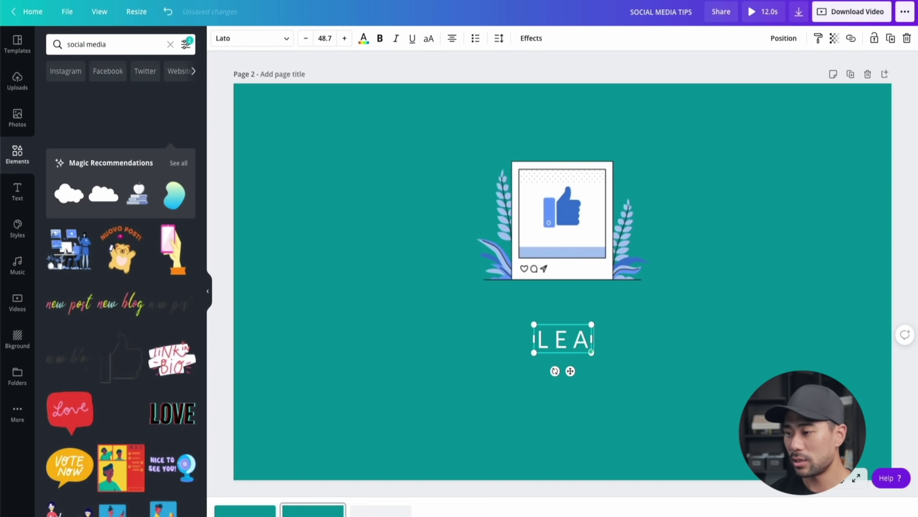
text(D GENERATORNM)
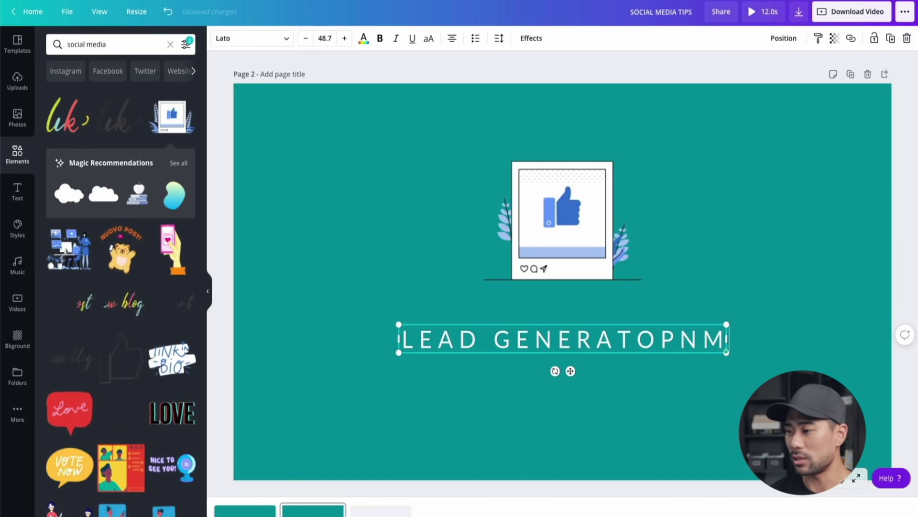
key(BackSpace)
key(BackSpace)
key(BackSpace)
text(ION TIPS)
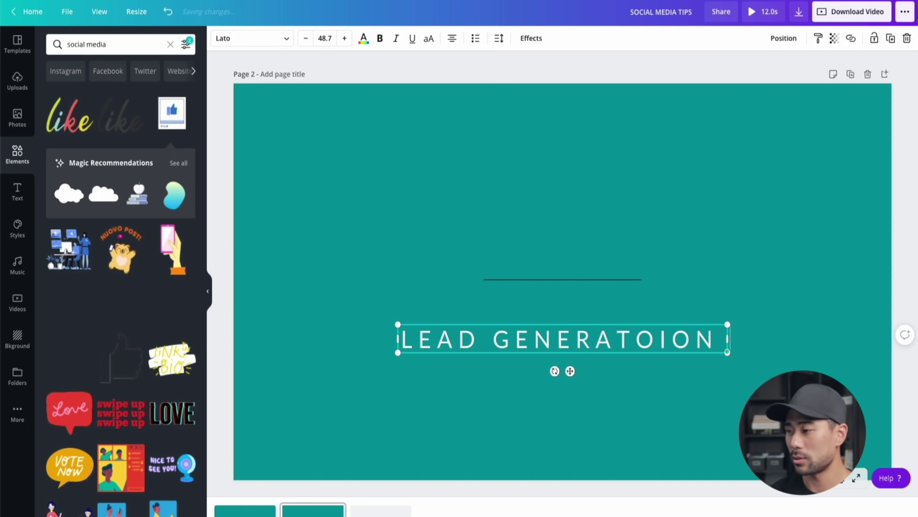
click(508, 295)
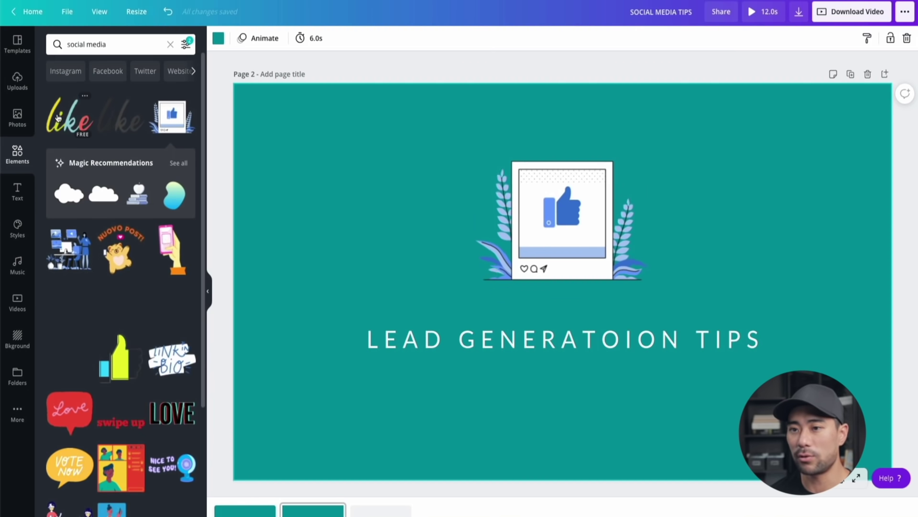
- Search Elements for 'growth', then 'increase', and add a shrunken person-with-rising-chart graphic
click(114, 43)
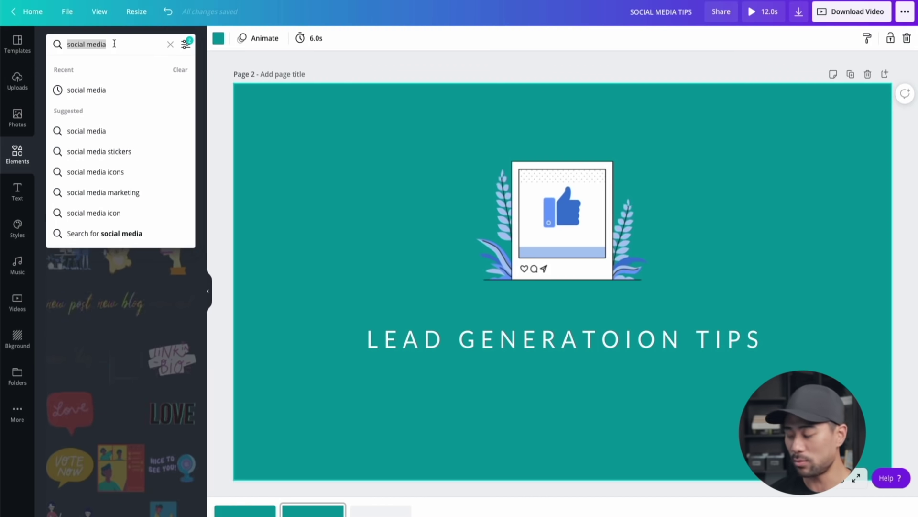
text(growth)
key(Return)
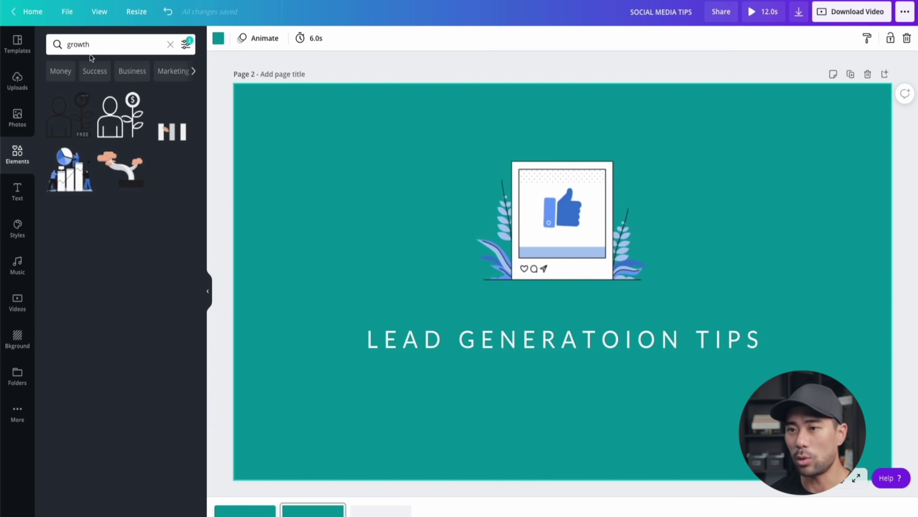
click(93, 44)
text(increase)
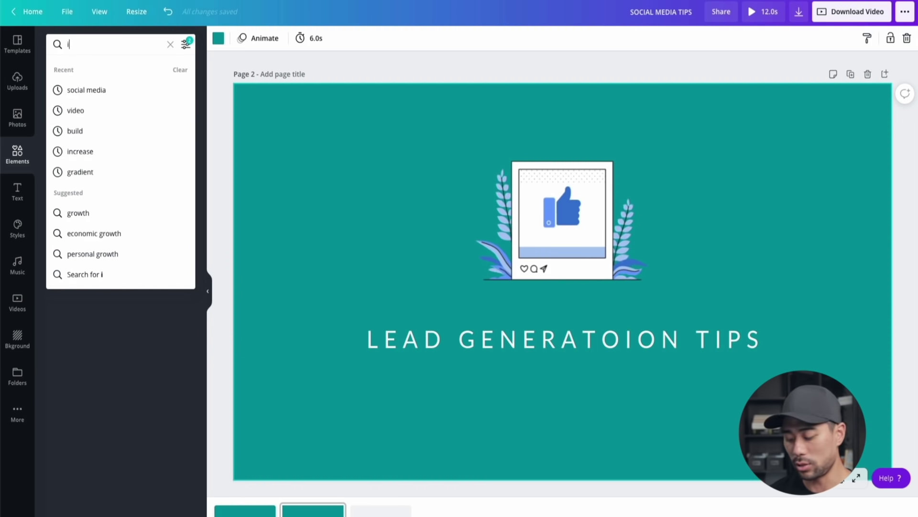
key(Return)
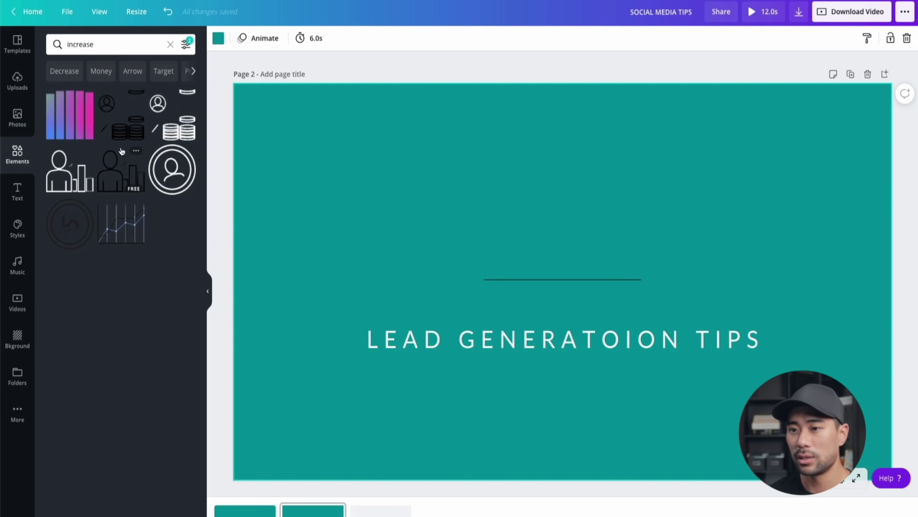
click(72, 181)
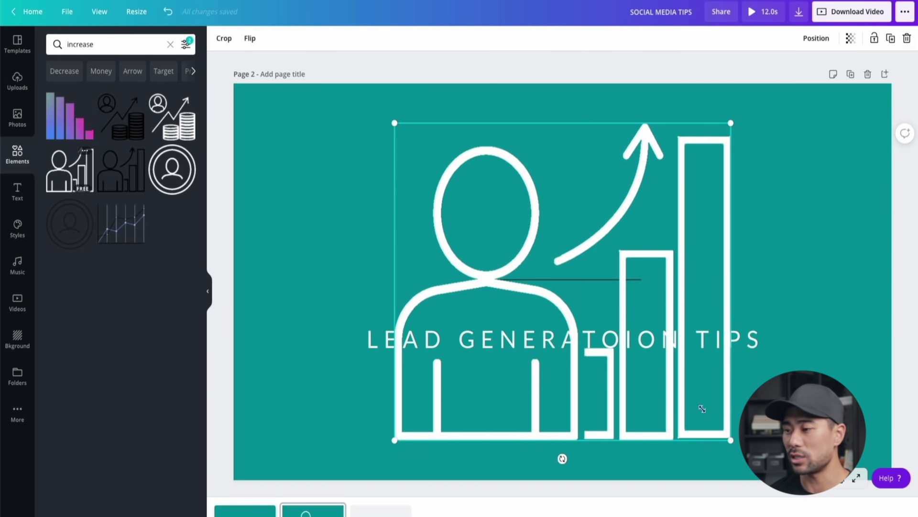
drag(681, 393, 526, 298)
- Delete the thumbs-up card and centre the chart graphic above the title
click(608, 238)
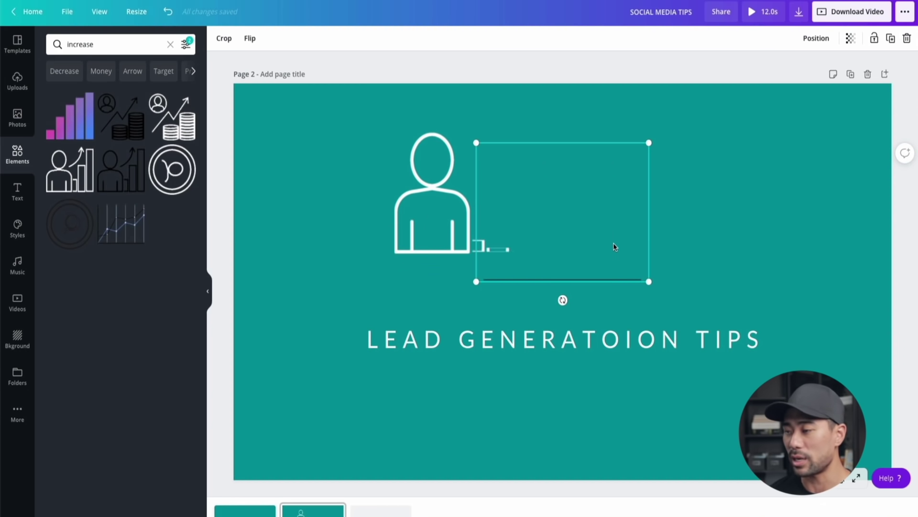
key(Delete)
drag(463, 240, 572, 297)
click(549, 409)
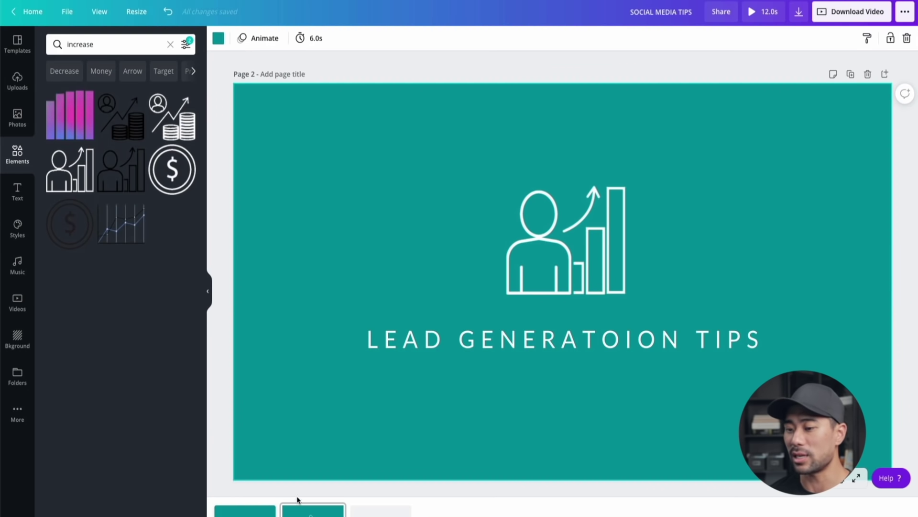
- Duplicate page 2 to create a new third page
click(245, 510)
click(313, 510)
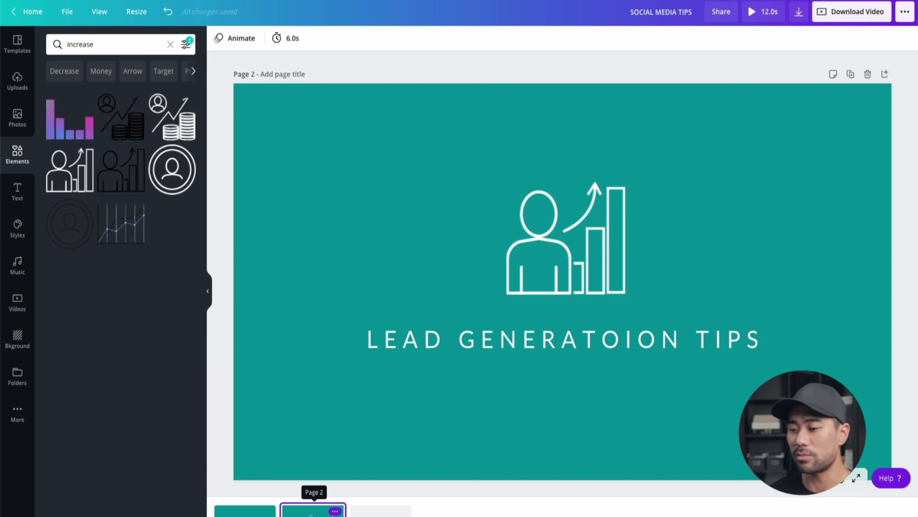
click(335, 511)
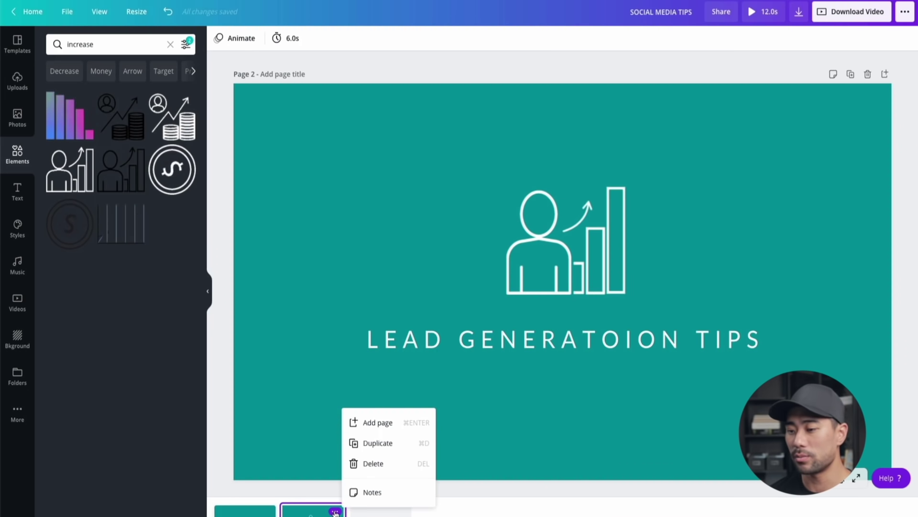
click(378, 445)
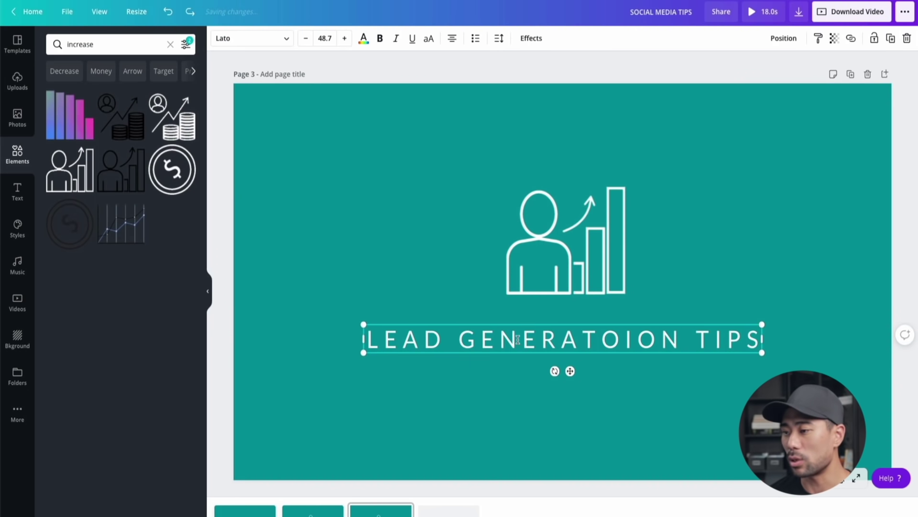
- Retitle page 3 'STEP-BY-STEP TUTORIALS', with TUTORIALS on its own line
key(ctrl+a)
text(STEP)
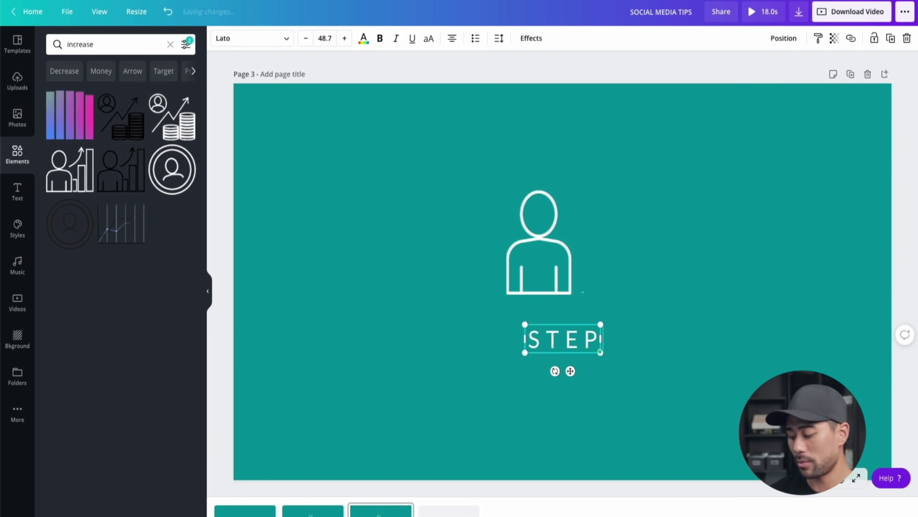
text(-BY-STEP T)
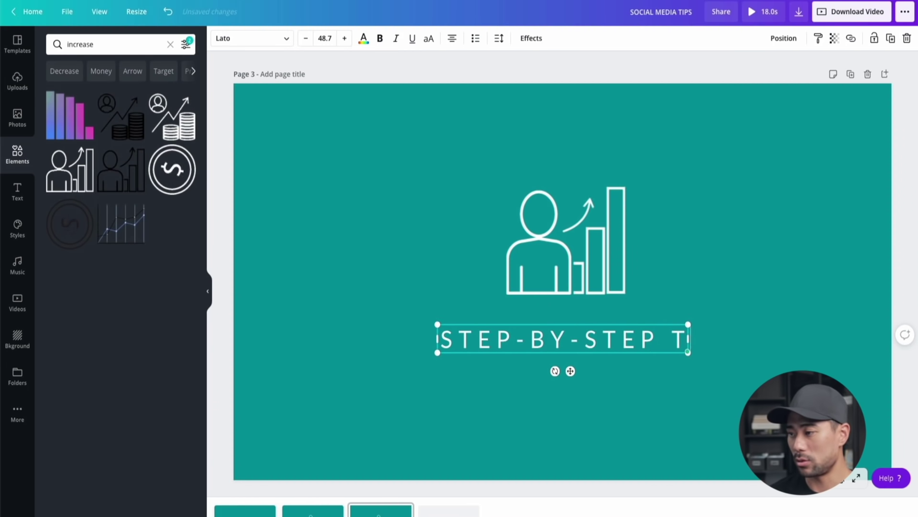
text(UTORIALS)
click(587, 339)
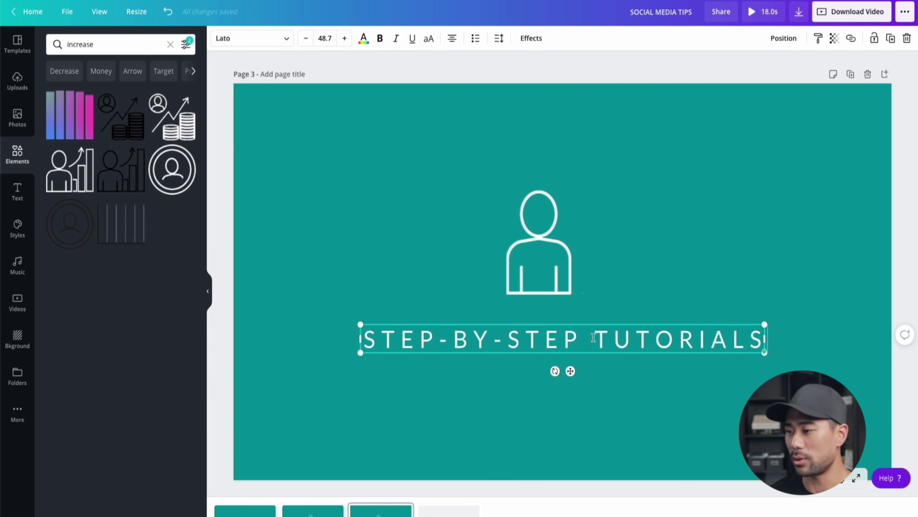
key(BackSpace)
key(Return)
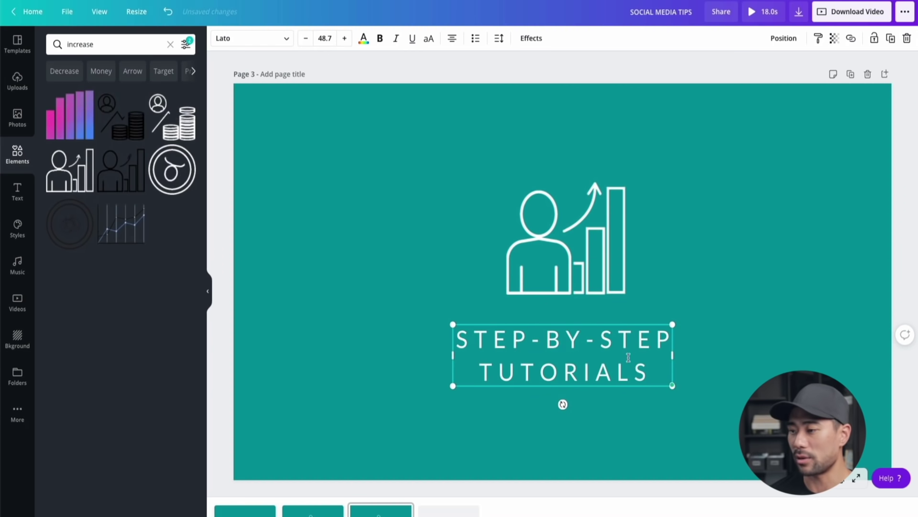
- Search Elements for 'video' and add the monitor-with-play-button graphic to page 3
click(512, 435)
click(537, 268)
double_click(107, 45)
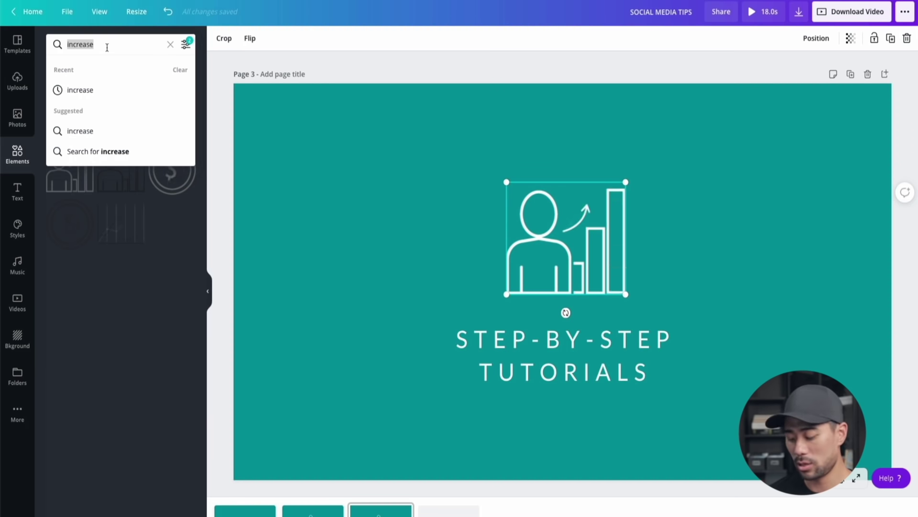
text(video)
key(Return)
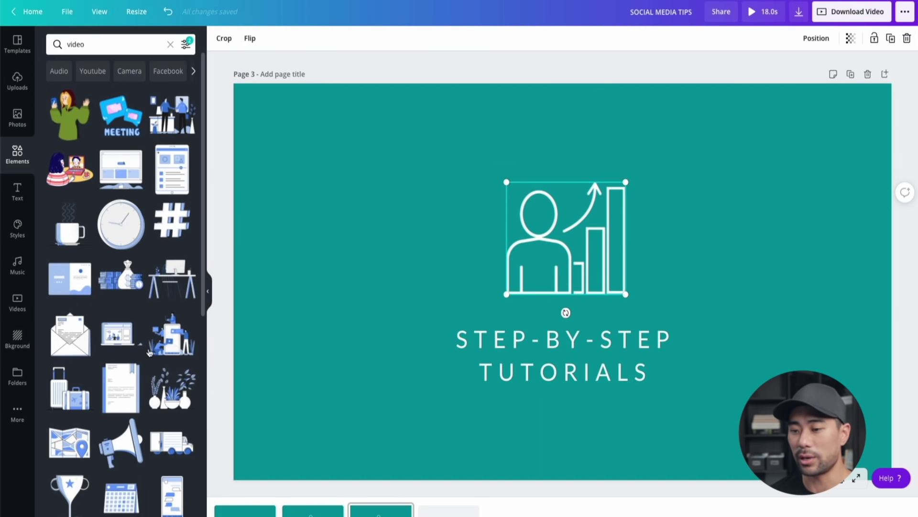
scroll(149, 352, down, 5)
scroll(149, 352, down, 6)
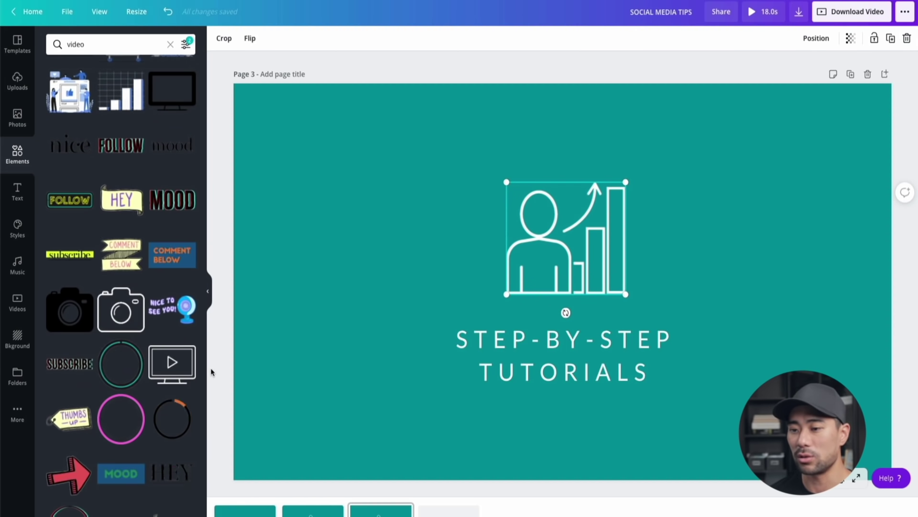
click(174, 373)
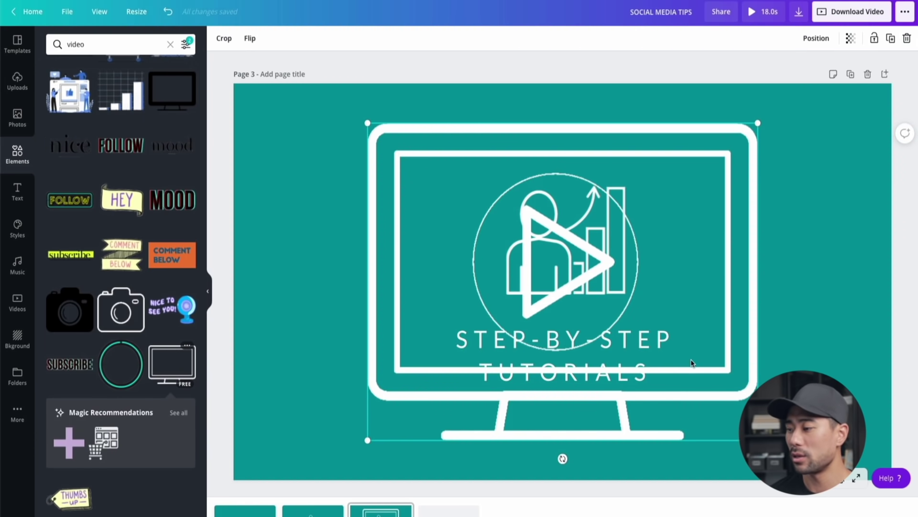
- Resize the monitor graphic, delete the person-and-chart illustration, and centre the monitor
drag(758, 439, 582, 274)
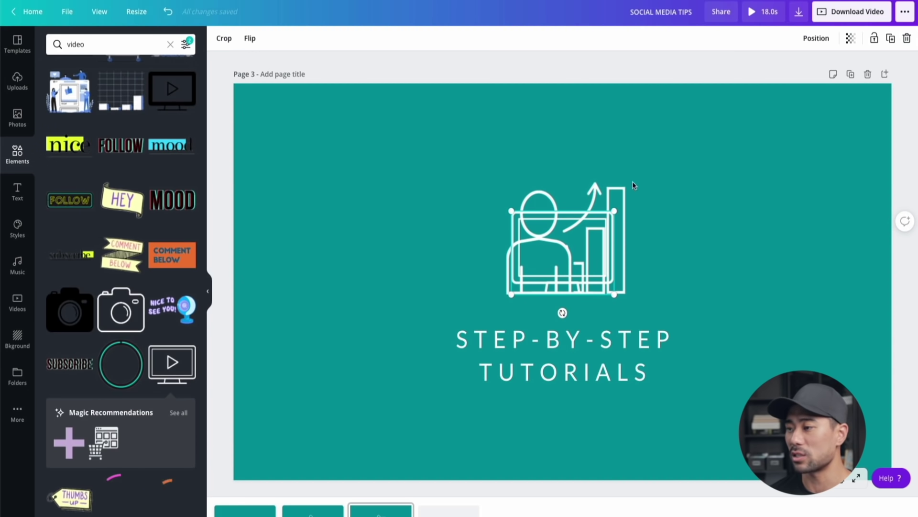
drag(613, 213, 642, 189)
drag(625, 237, 496, 239)
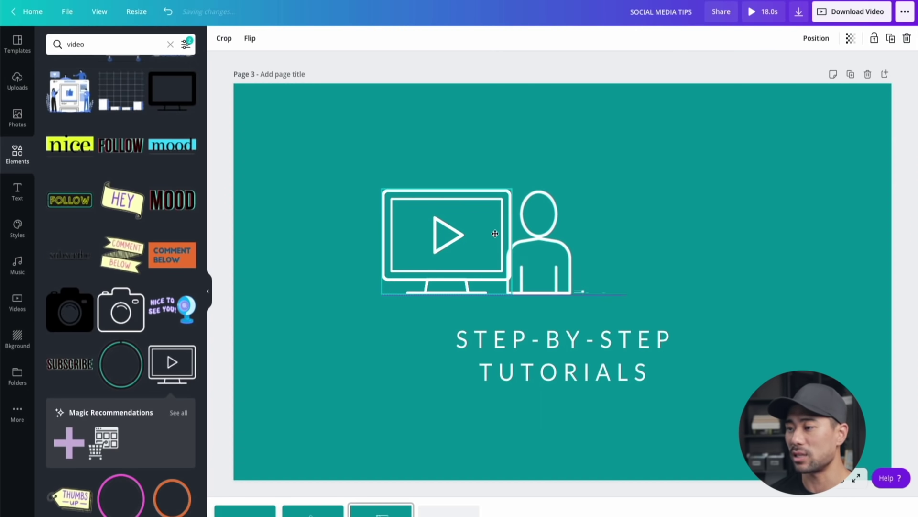
click(590, 249)
key(Delete)
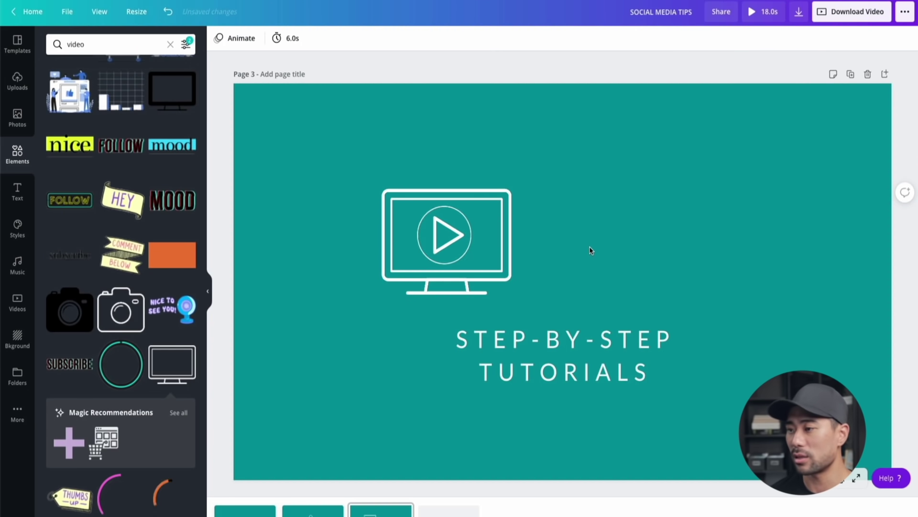
drag(447, 238, 550, 250)
- Duplicate page 3 to create a fourth page
click(245, 510)
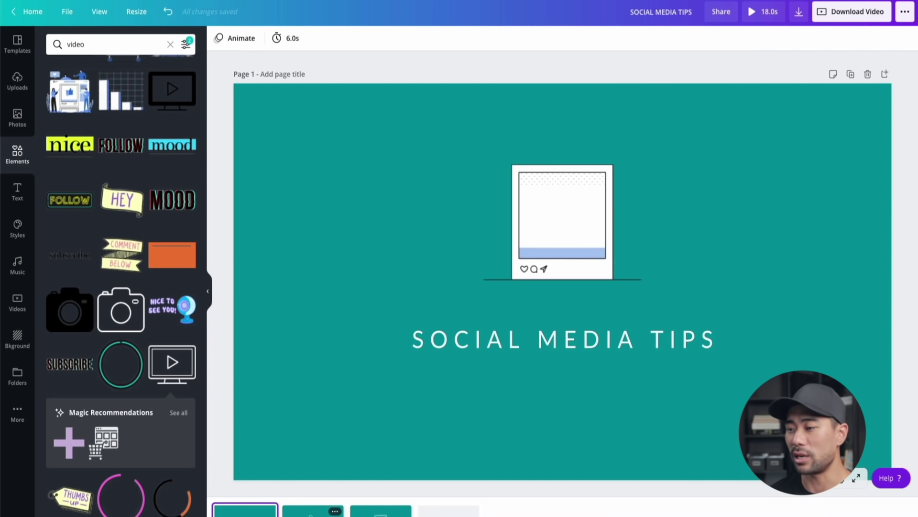
click(312, 511)
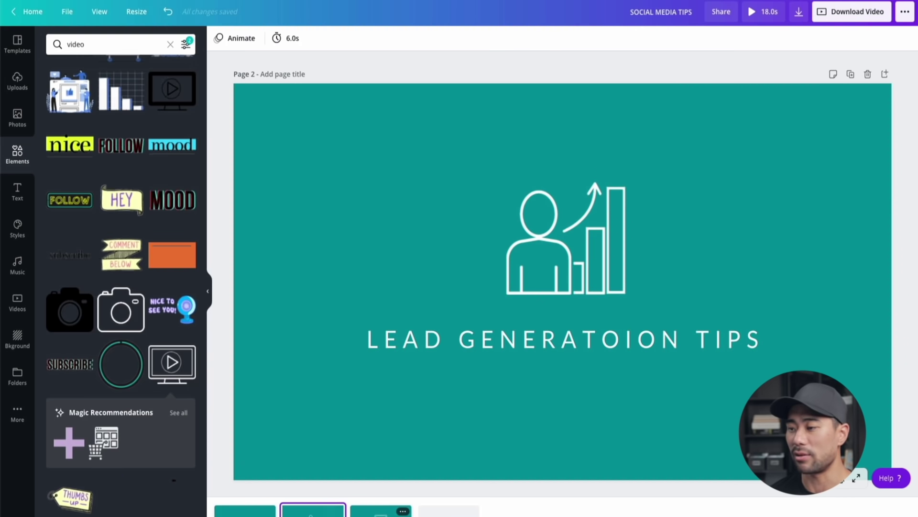
click(381, 510)
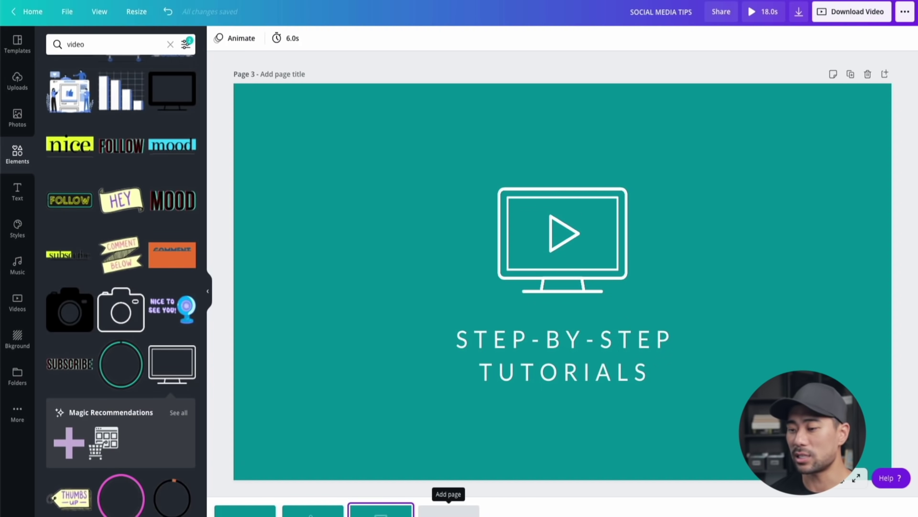
click(405, 511)
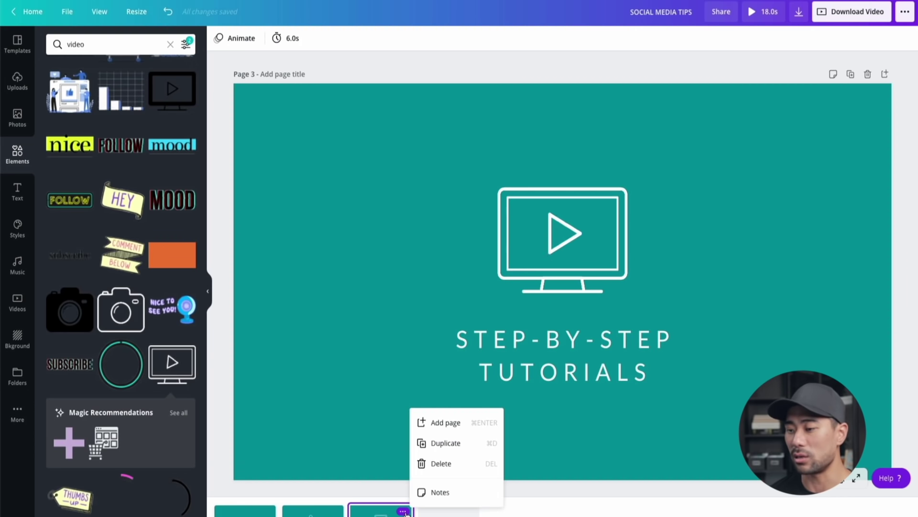
click(448, 442)
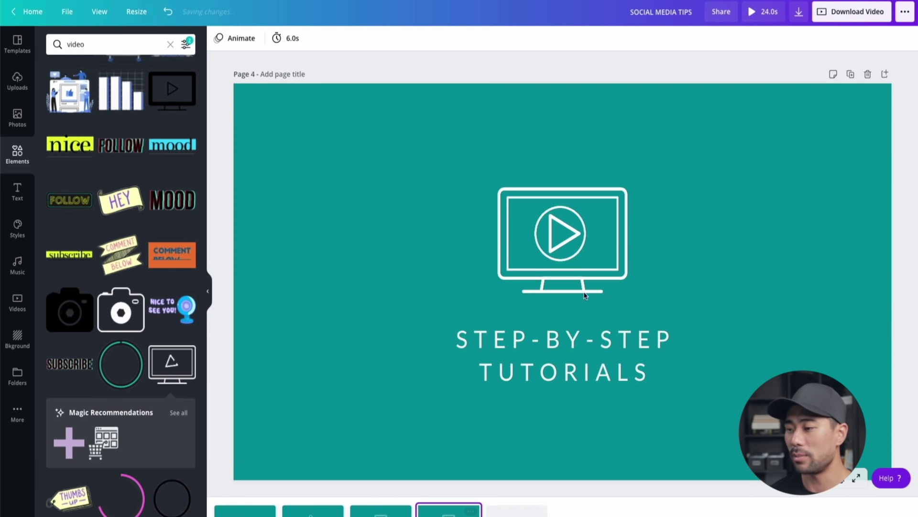
- Delete the STEP-BY-STEP TUTORIALS title and monitor graphic from page 4
click(572, 344)
key(Delete)
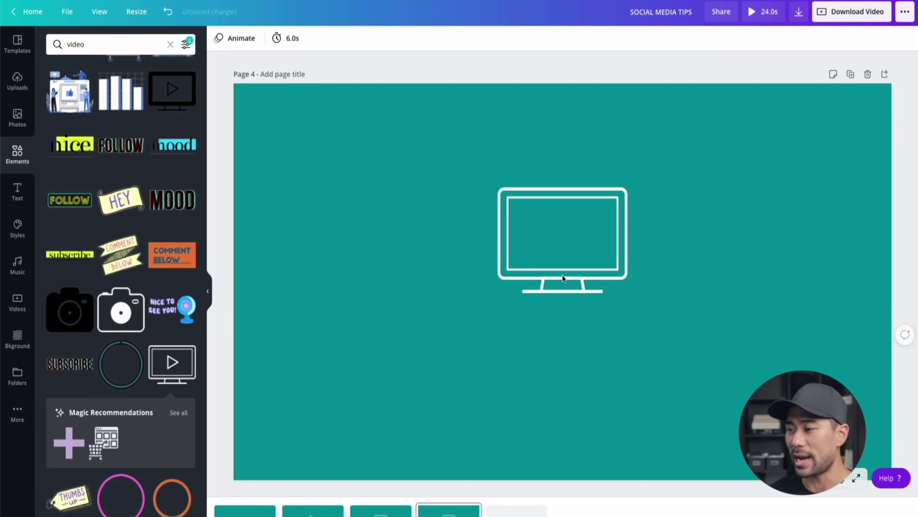
click(562, 266)
key(Delete)
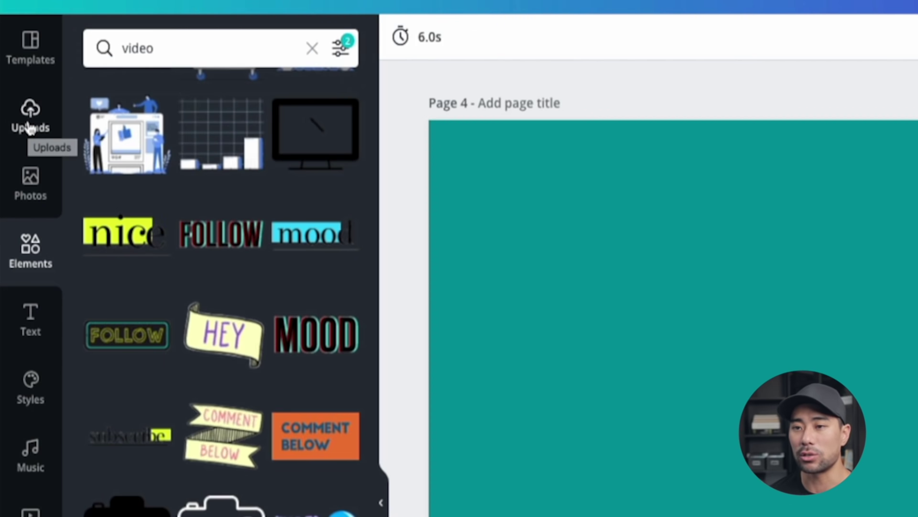
click(28, 127)
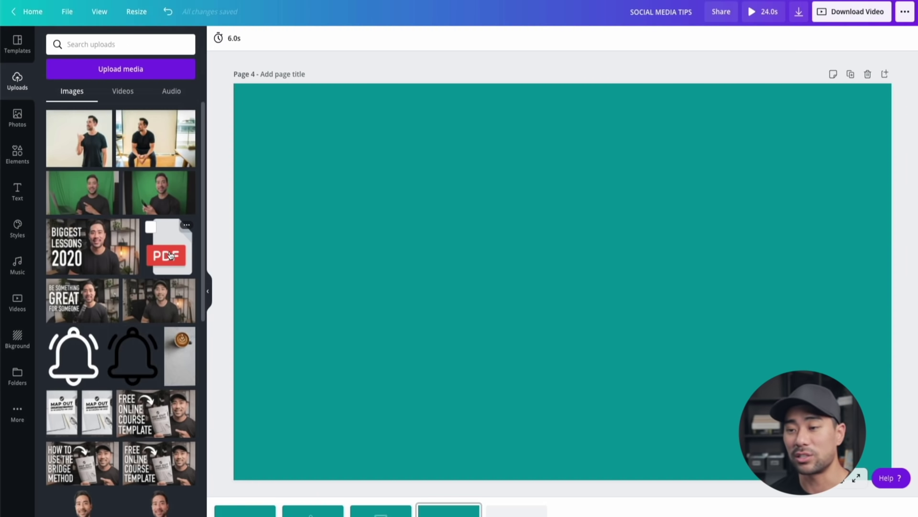
click(170, 255)
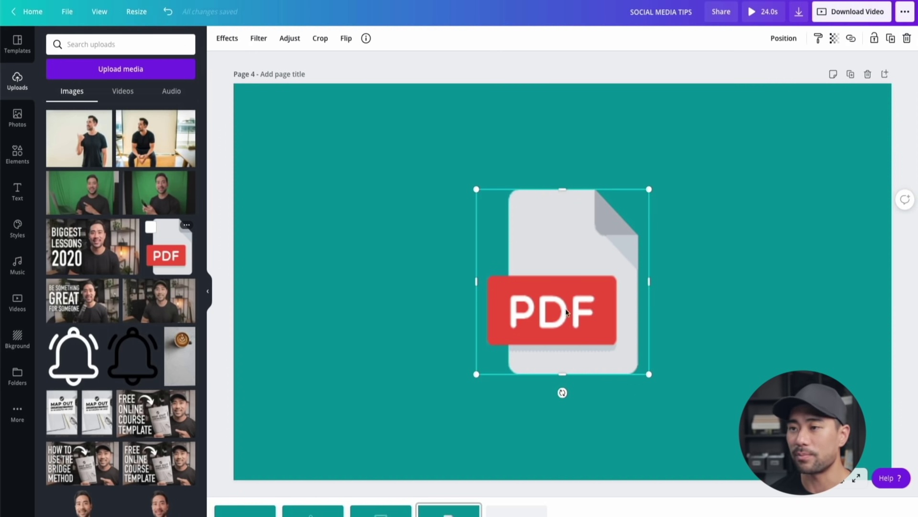
key(Delete)
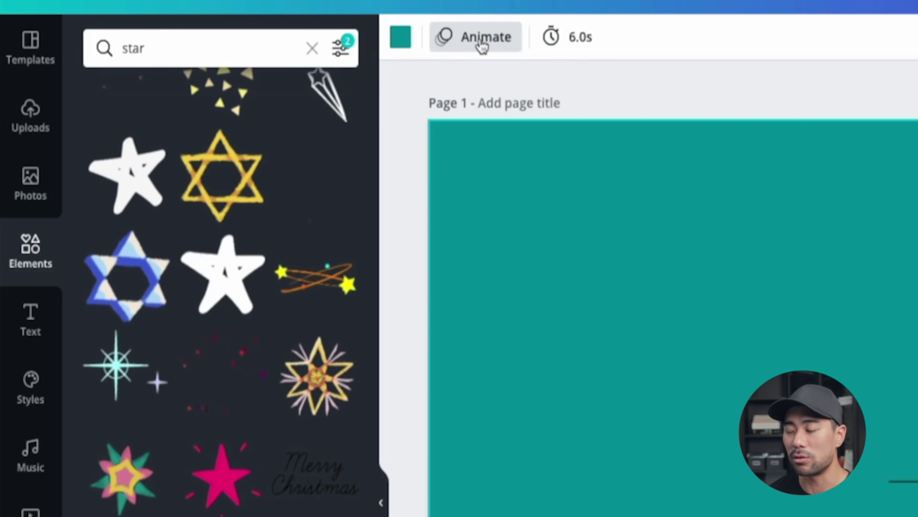
- Apply the Rise animation to page 1's thumbs-up graphic and SOCIAL MEDIA TIPS title
click(481, 44)
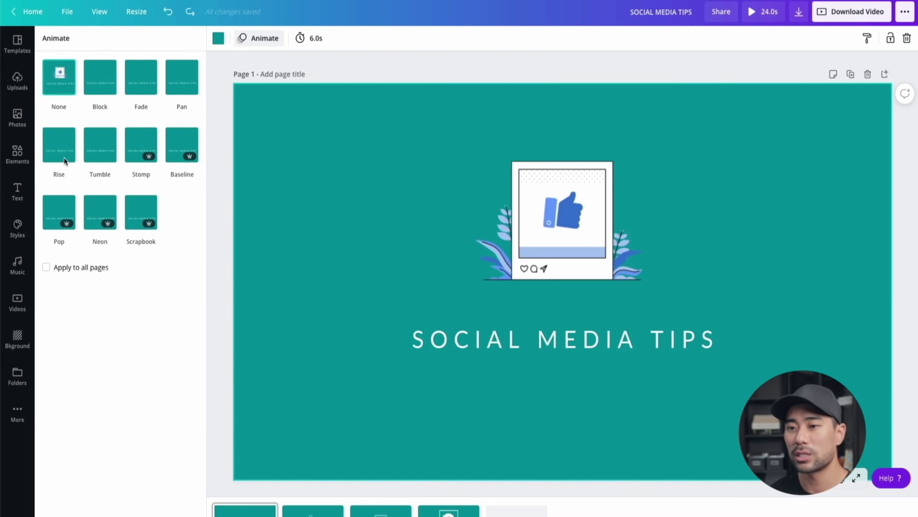
click(117, 261)
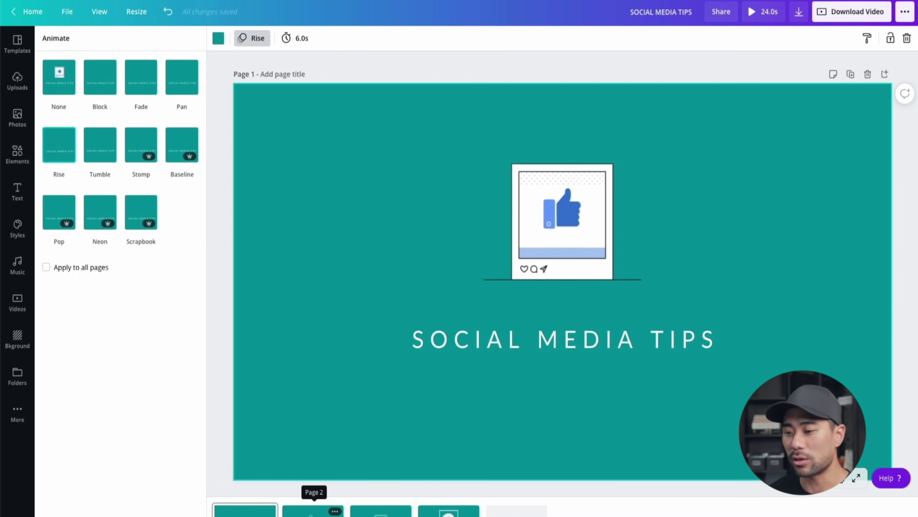
- Give page 2 the Rise animation
click(313, 511)
click(280, 355)
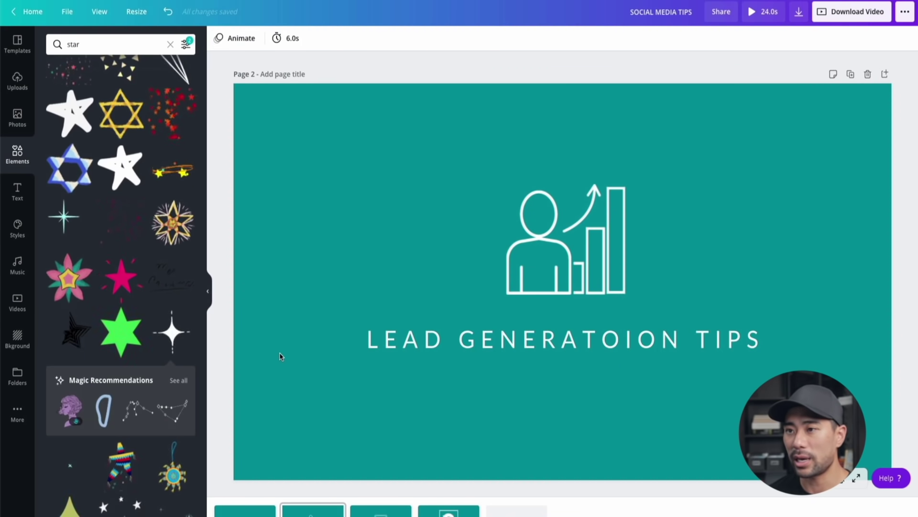
click(277, 314)
click(254, 38)
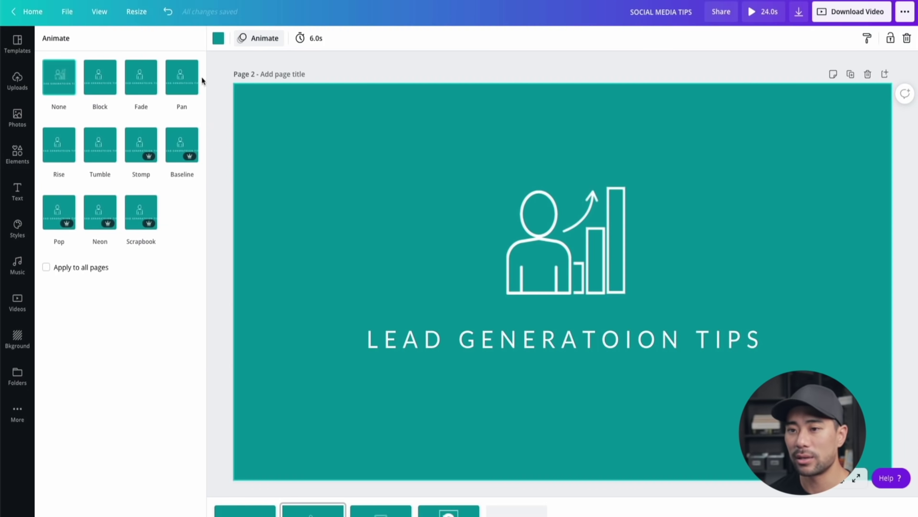
click(59, 145)
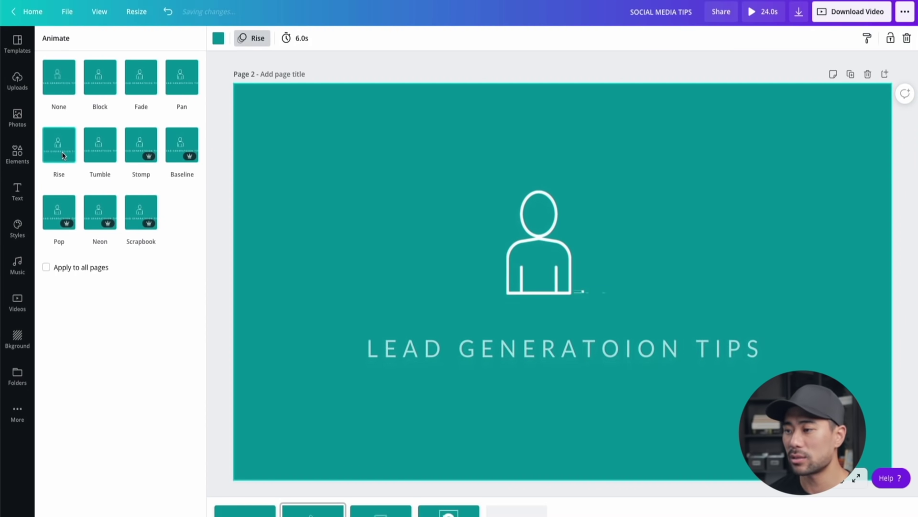
- Give page 3 the Rise animation, then bring up page 4's animation styles
click(382, 509)
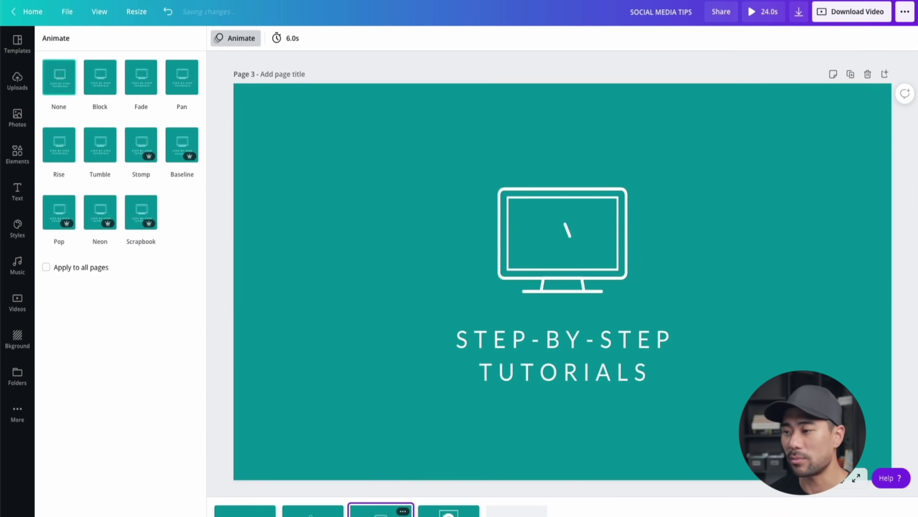
click(320, 350)
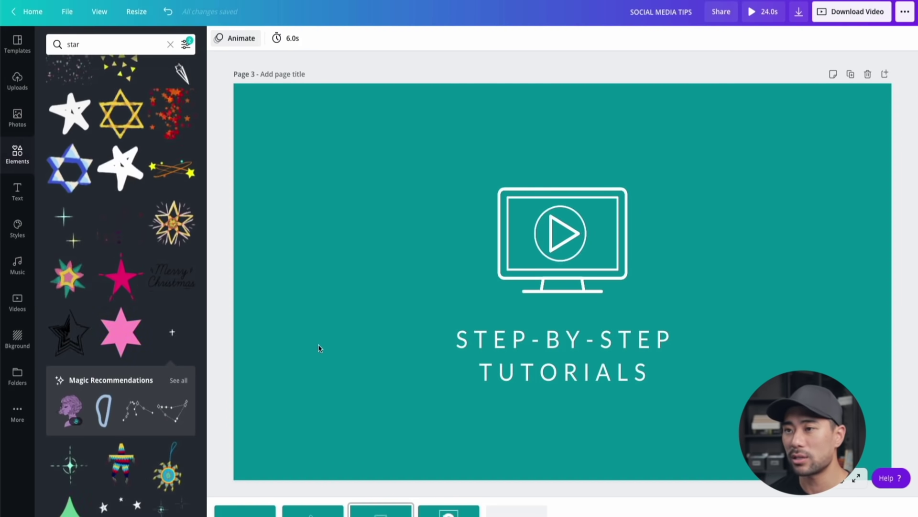
click(235, 40)
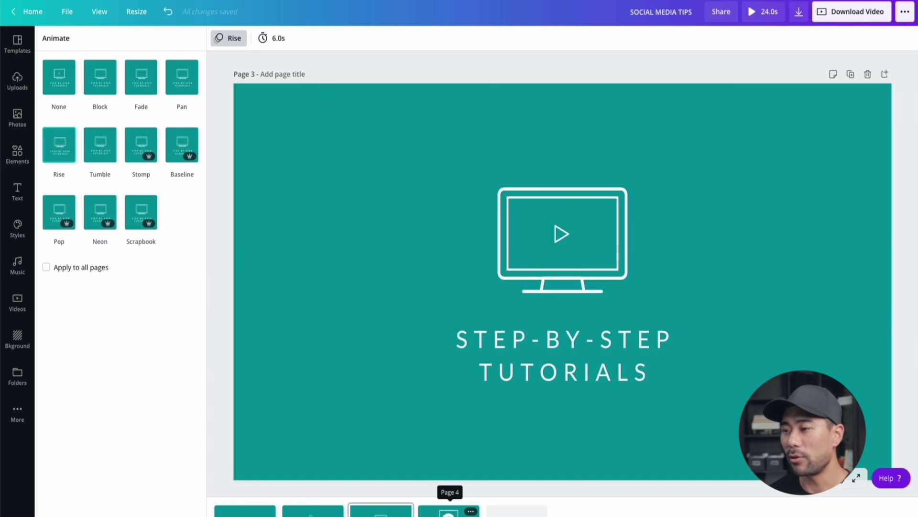
click(432, 512)
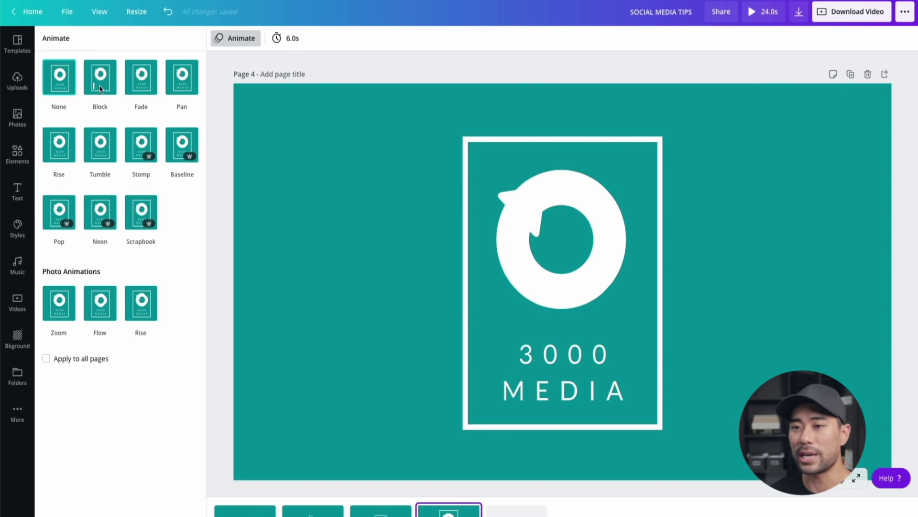
- Apply the Block animation to page 4, the 3000 MEDIA logo page
click(102, 87)
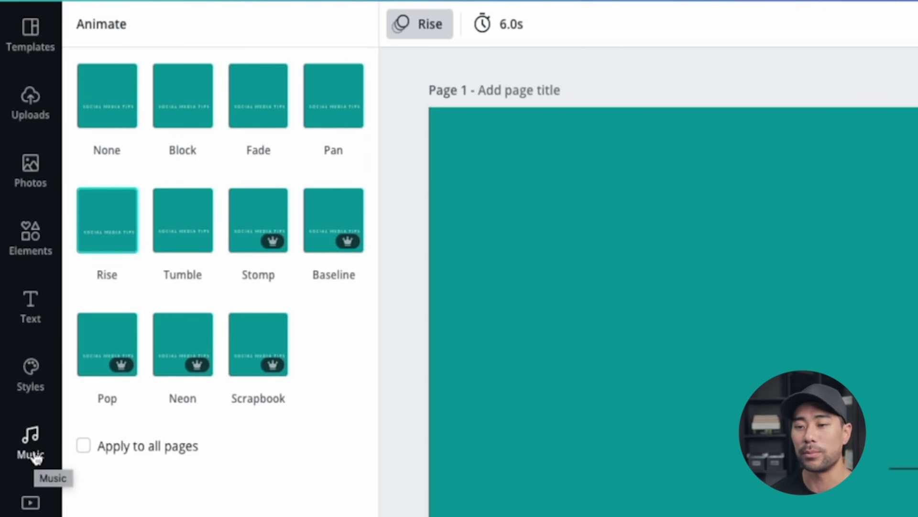
- Filter the Music library by Availability so only Free tracks are listed
click(31, 446)
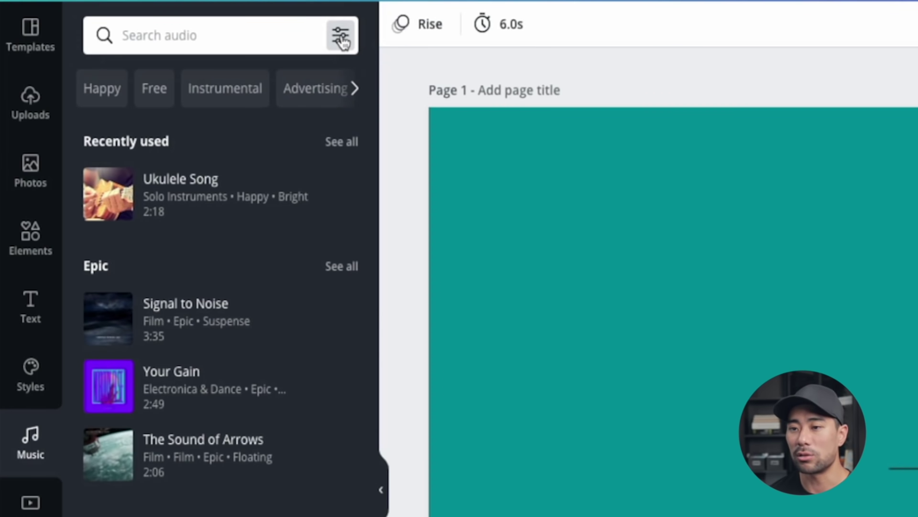
click(342, 39)
click(115, 245)
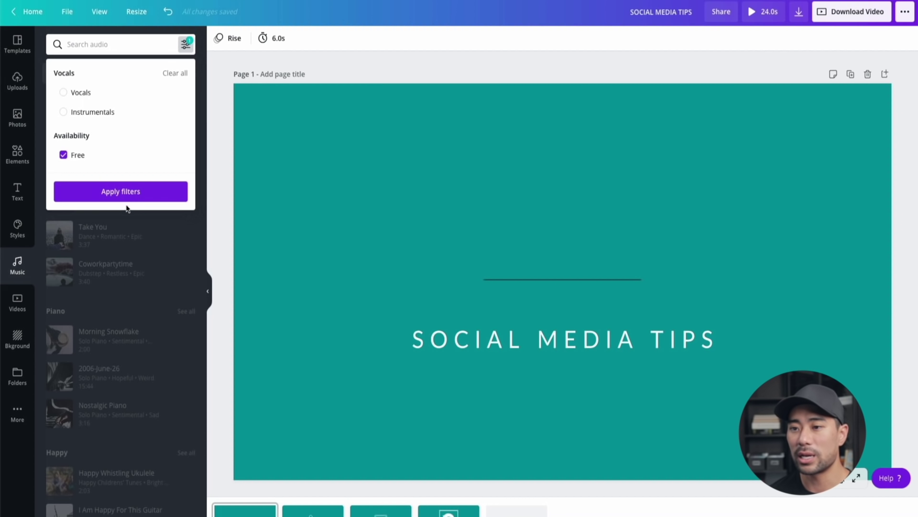
click(128, 198)
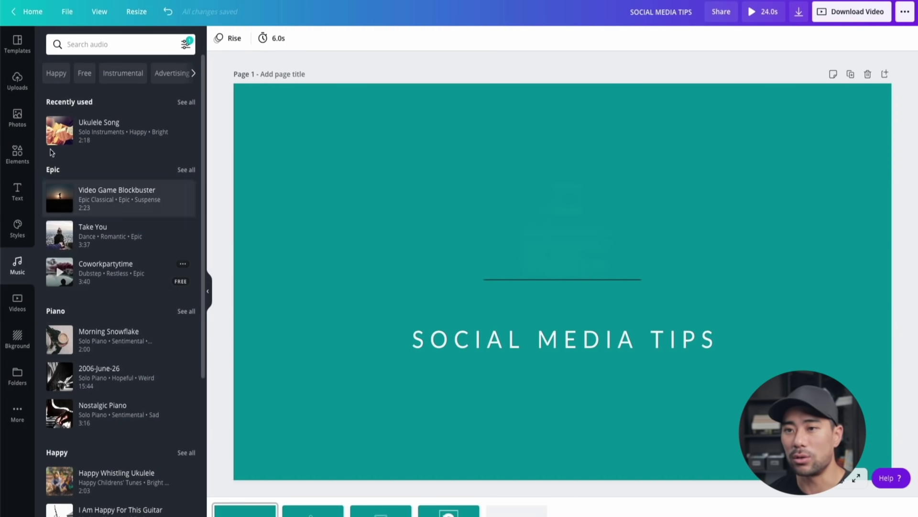
- Add the uploaded wildcard instrumental audio track to the design and preview playback
click(17, 78)
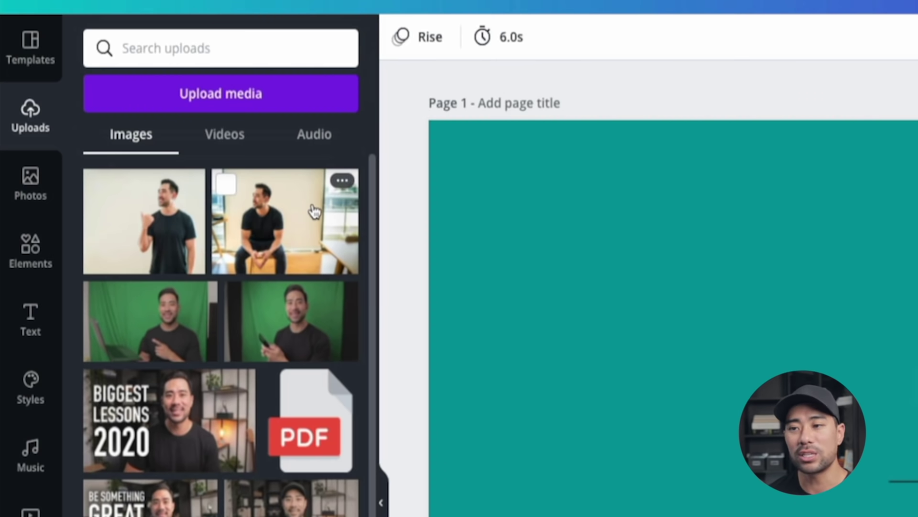
click(311, 138)
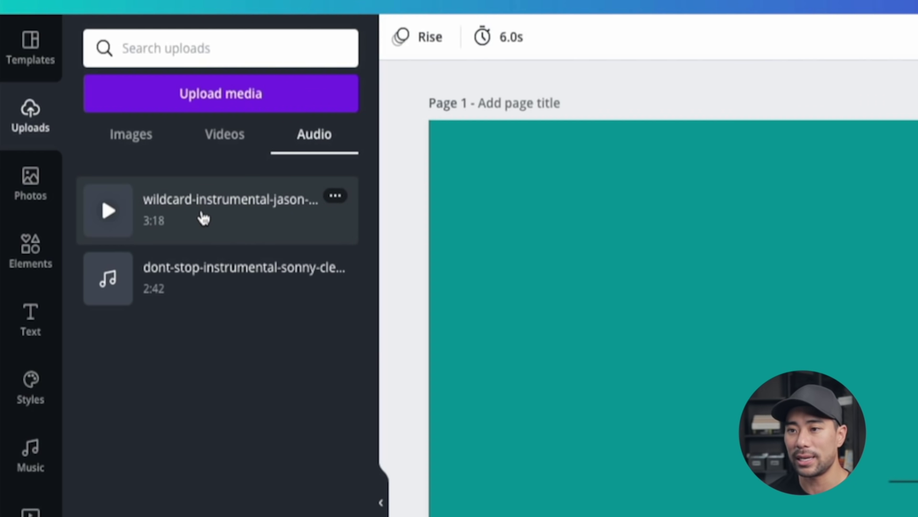
click(207, 218)
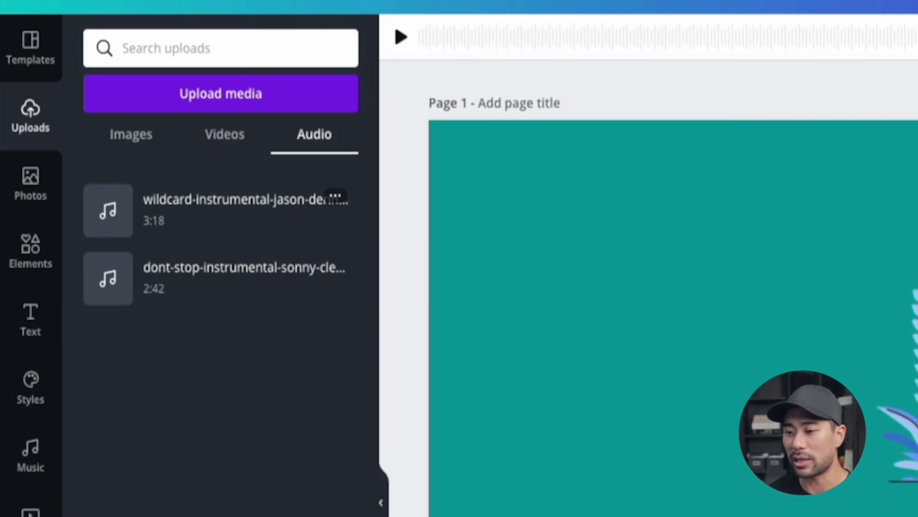
key(space)
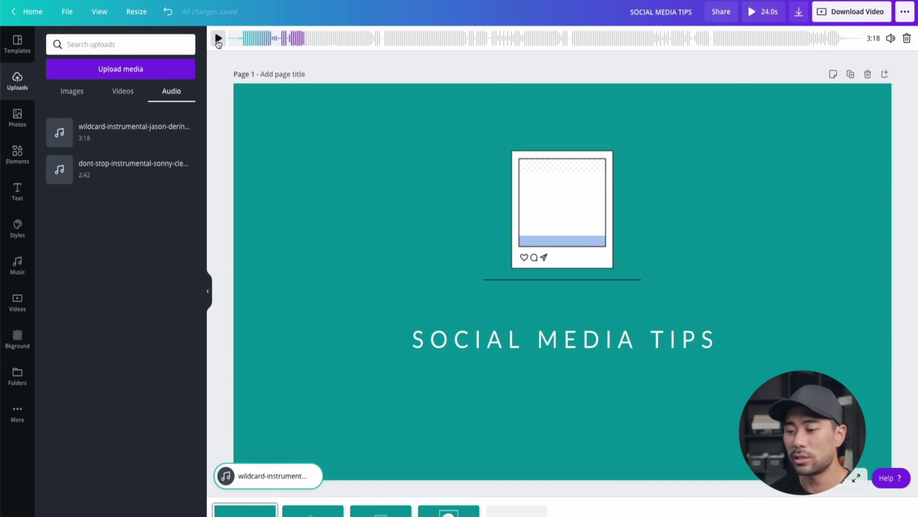
click(218, 39)
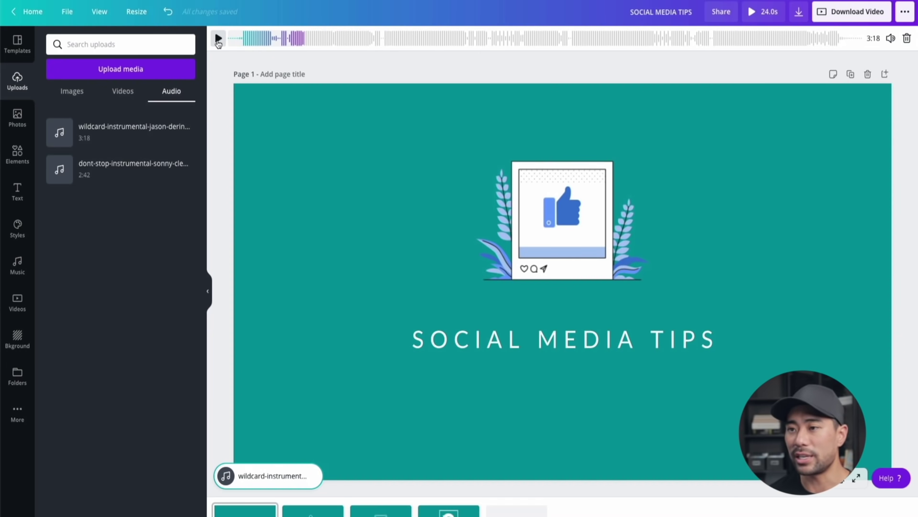
click(254, 505)
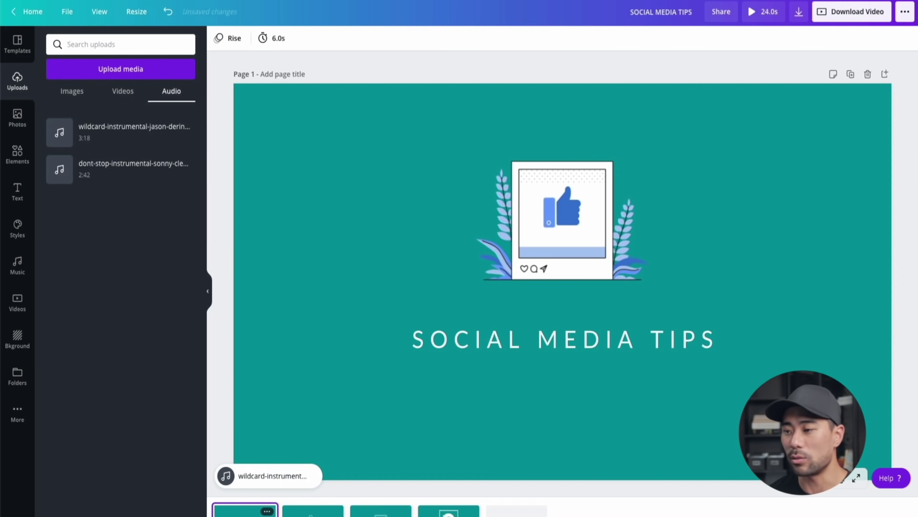
- Change page 1's duration from 6.0s to 2.8 seconds
click(278, 38)
click(275, 38)
click(276, 39)
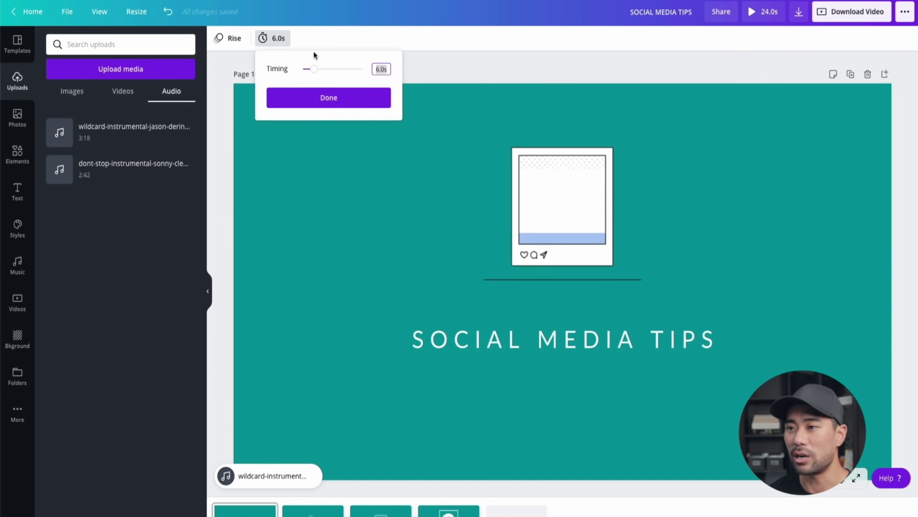
click(275, 45)
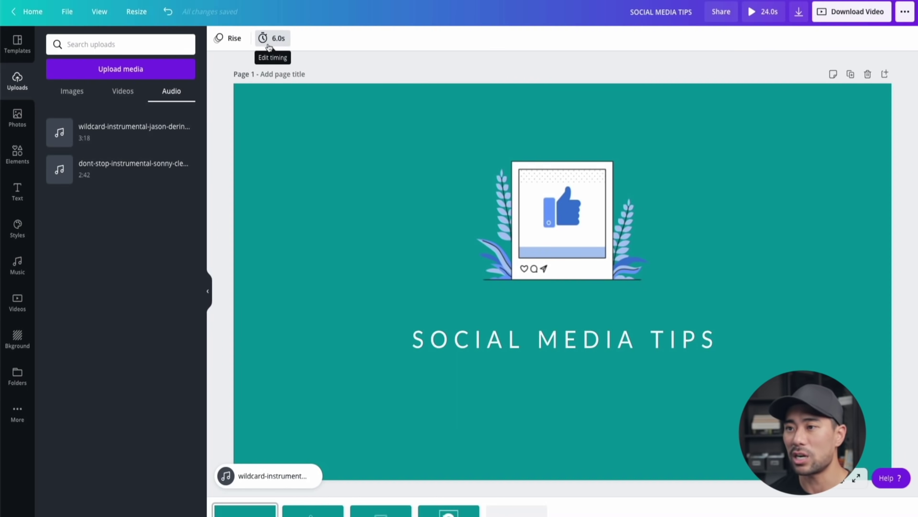
click(271, 40)
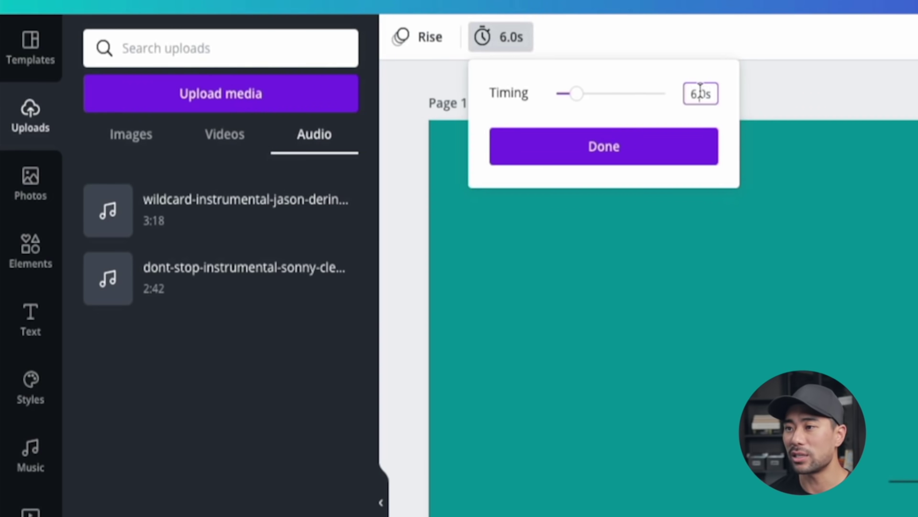
double_click(700, 94)
text(2.8)
key(Return)
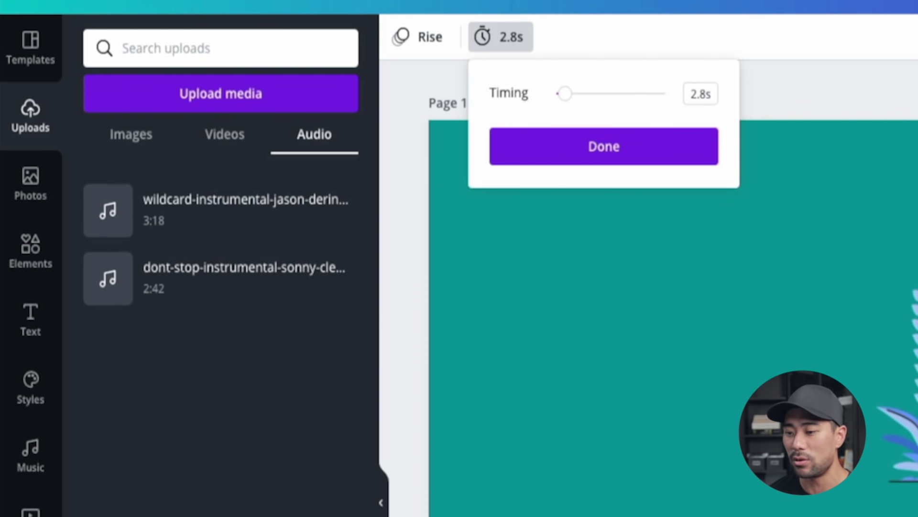
click(606, 136)
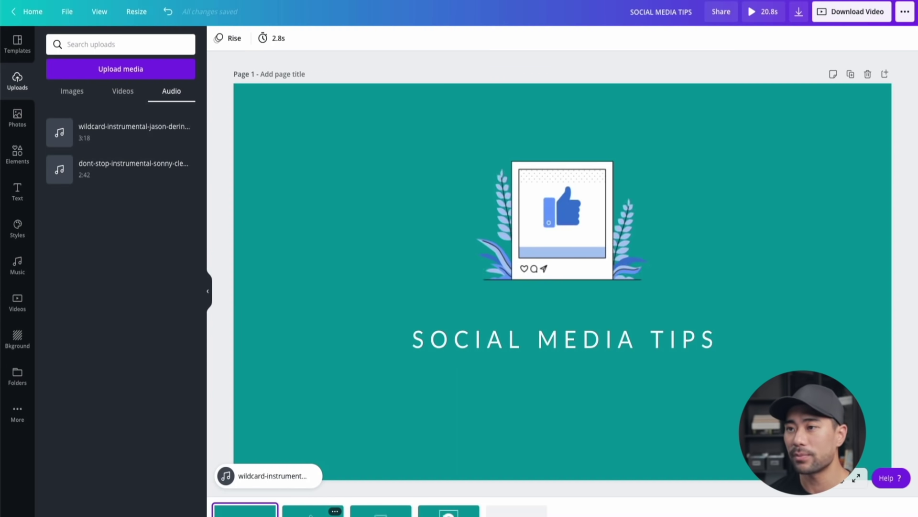
- Set page 2 to 2.8 seconds and correct GENERATOION to LEAD GENERATION TIPS
click(313, 509)
click(276, 38)
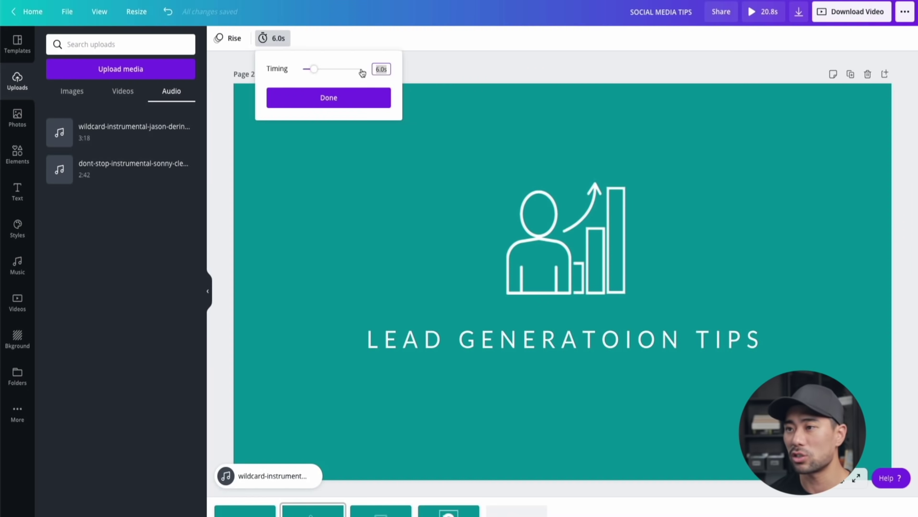
text(2.8)
key(Return)
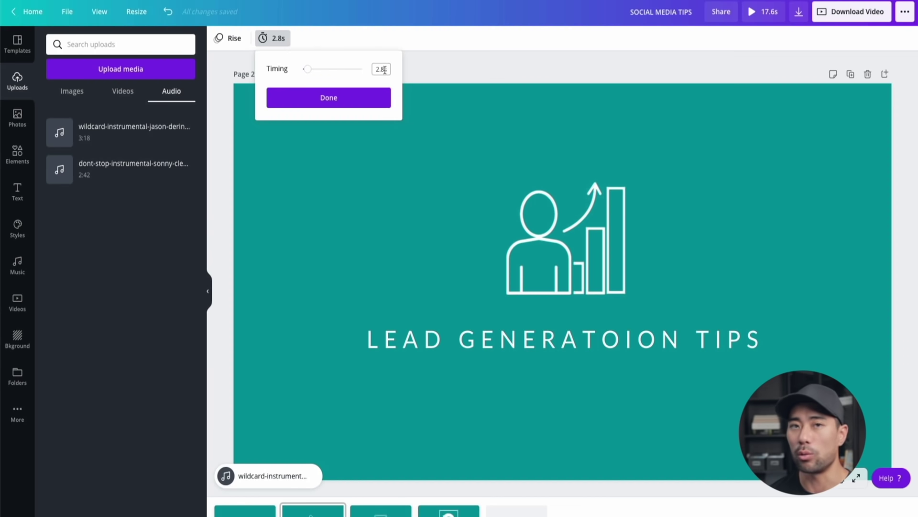
click(587, 341)
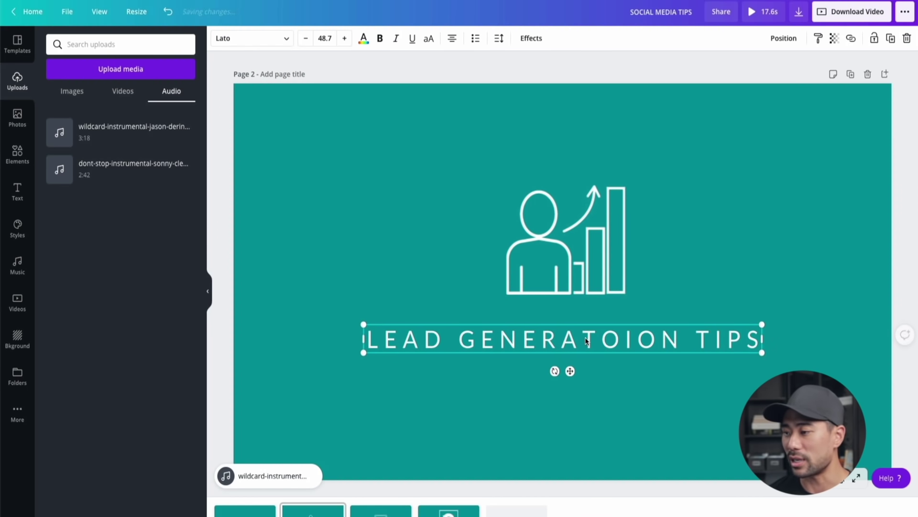
key(BackSpace)
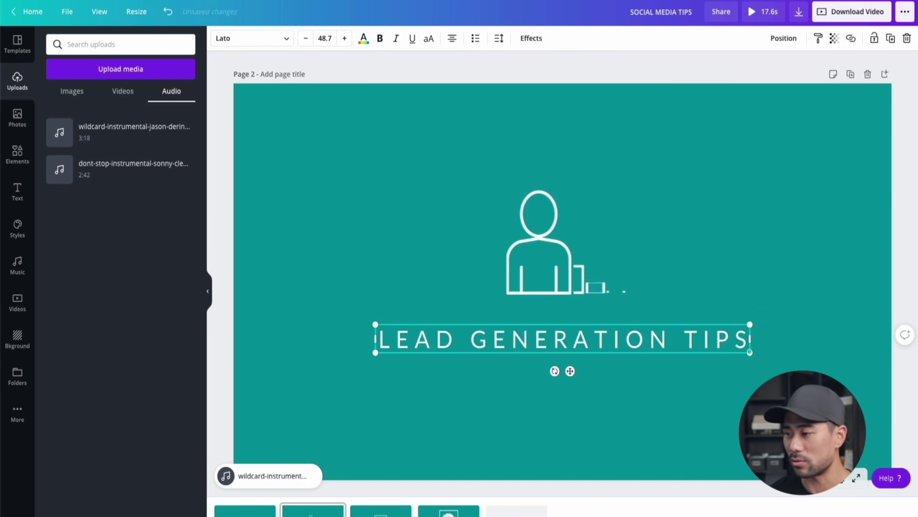
click(595, 398)
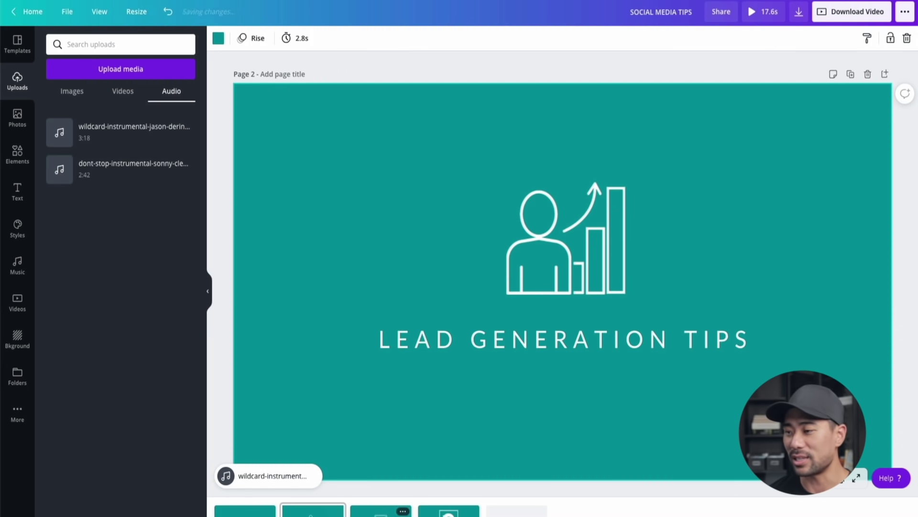
- Set pages 3 and 4 to 2.8 seconds each
click(381, 510)
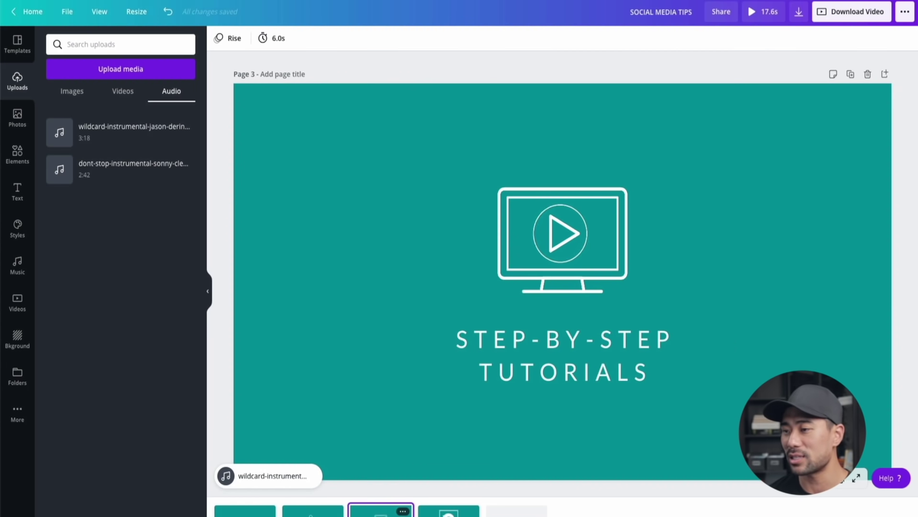
click(276, 41)
click(383, 69)
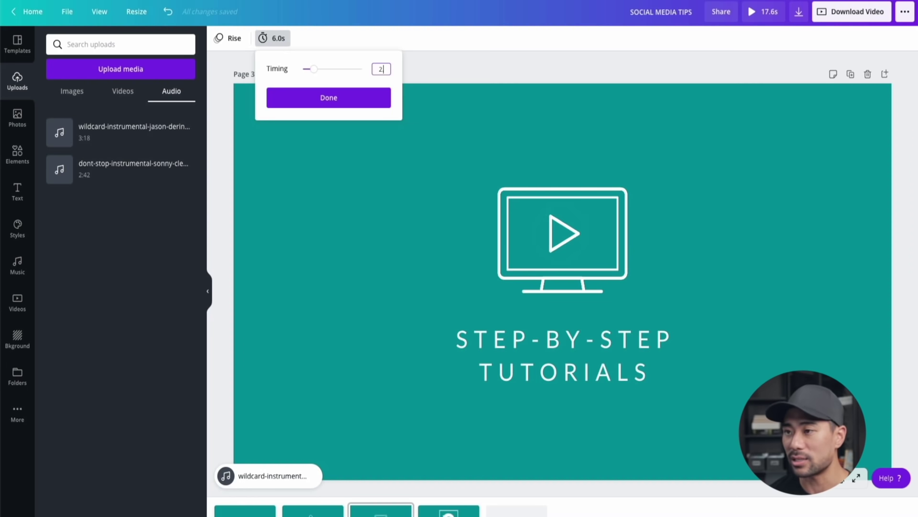
click(359, 102)
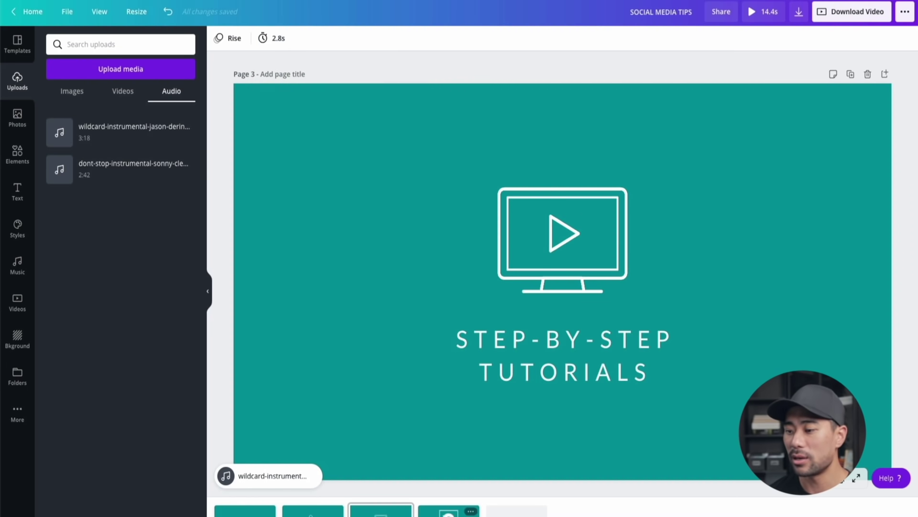
click(452, 510)
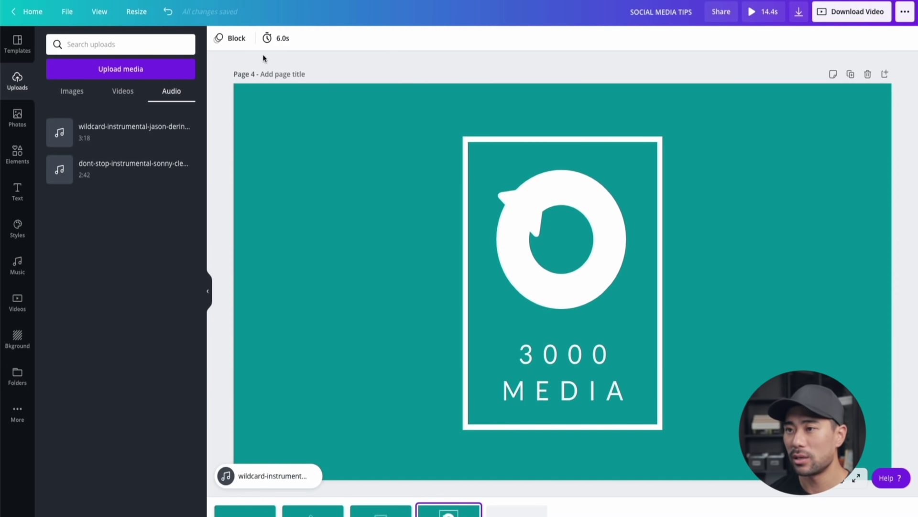
click(276, 38)
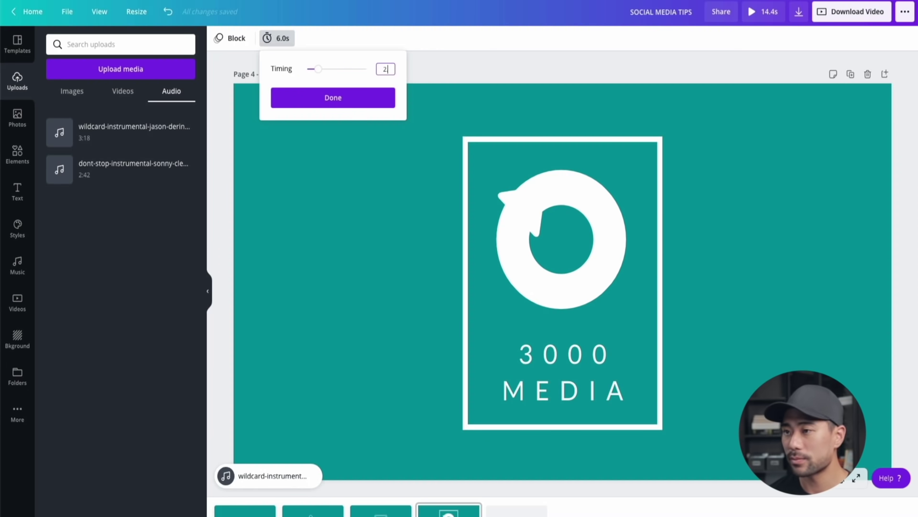
text(2.8)
key(Return)
click(372, 105)
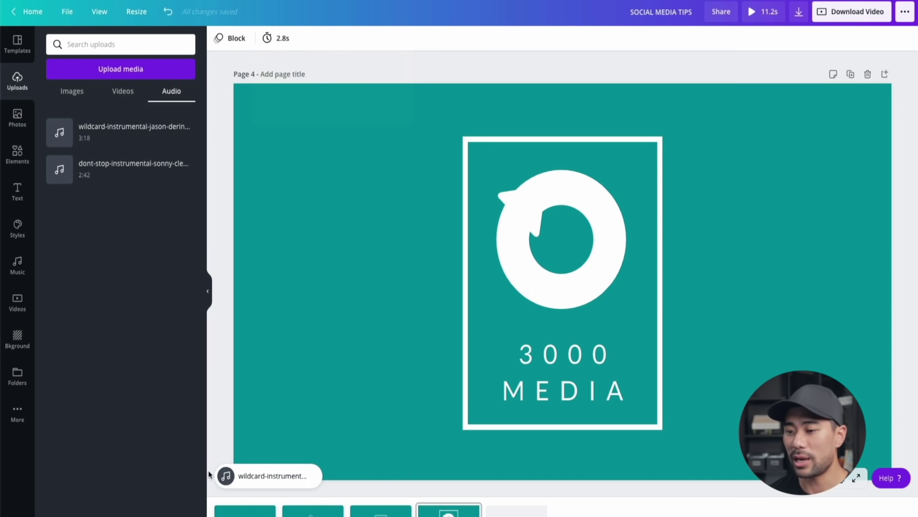
click(266, 510)
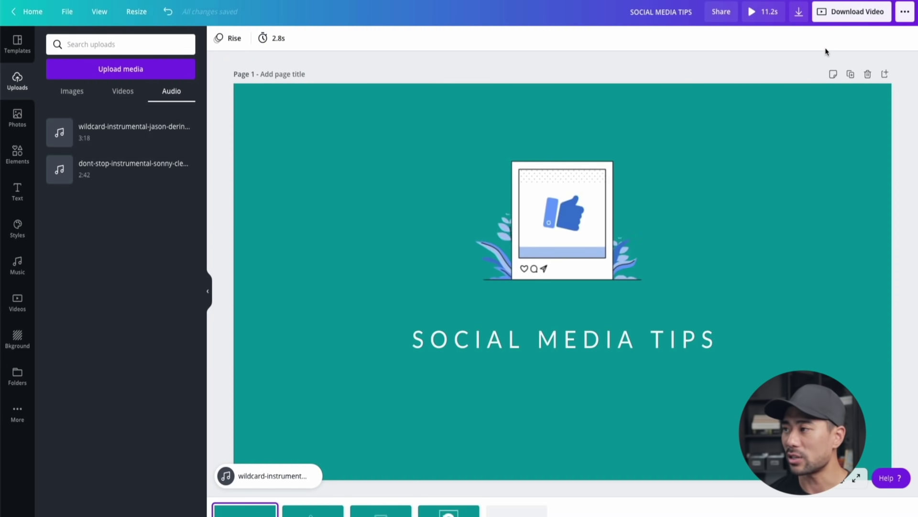
- Play the wildcard music track and drag its trim bar to a different start point
click(268, 483)
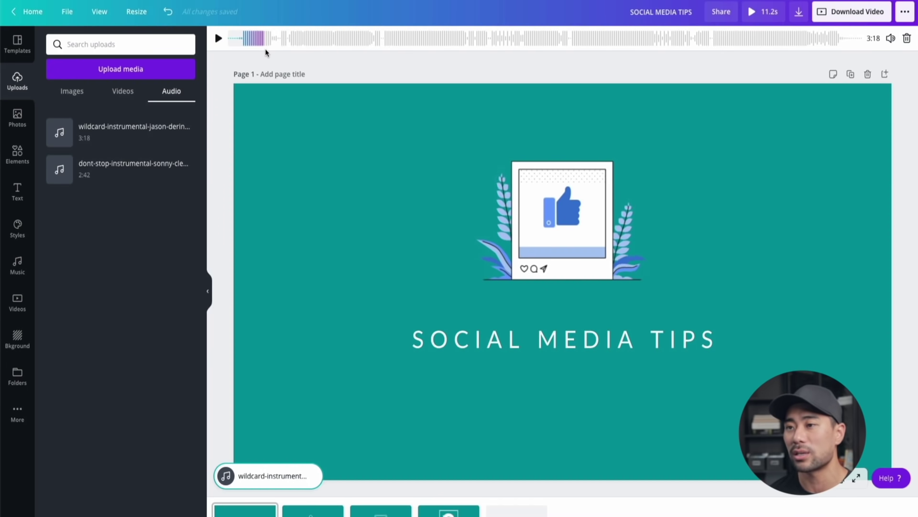
click(219, 39)
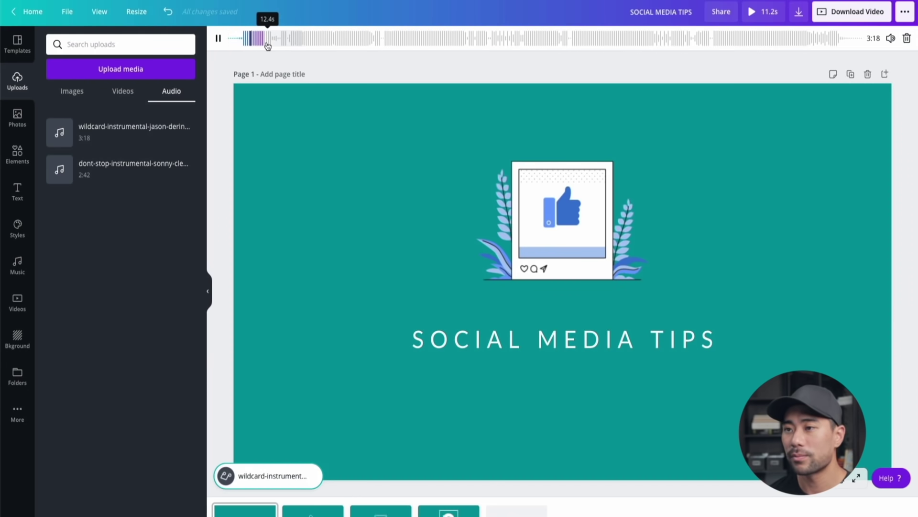
drag(250, 41, 284, 39)
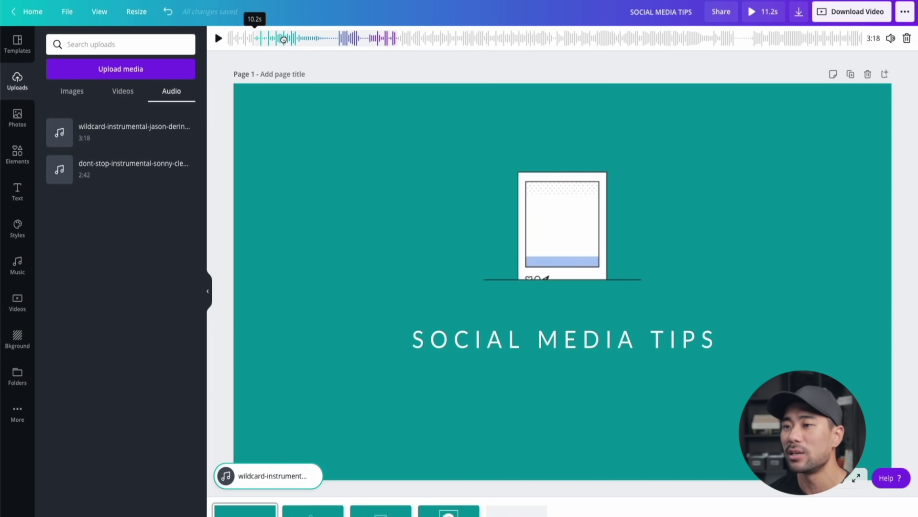
mouse_move(284, 39)
mouse_down()
mouse_move(262, 44)
mouse_move(269, 43)
mouse_up()
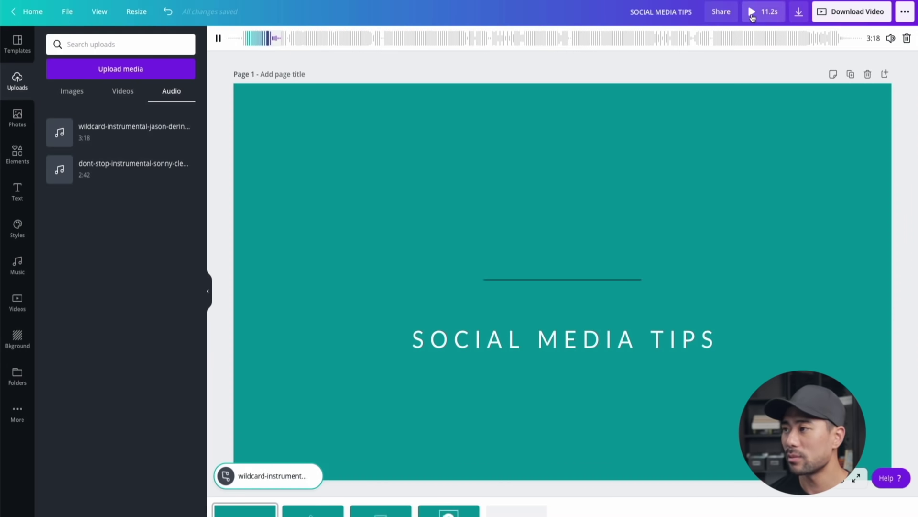
- Preview the 11.2s intro full-screen, then go to page 4 with the 3000 MEDIA logo
click(753, 17)
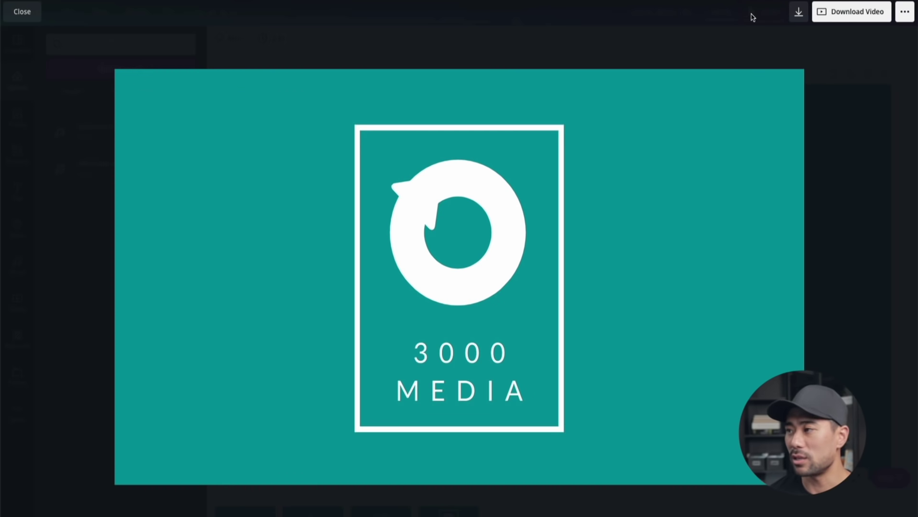
click(26, 12)
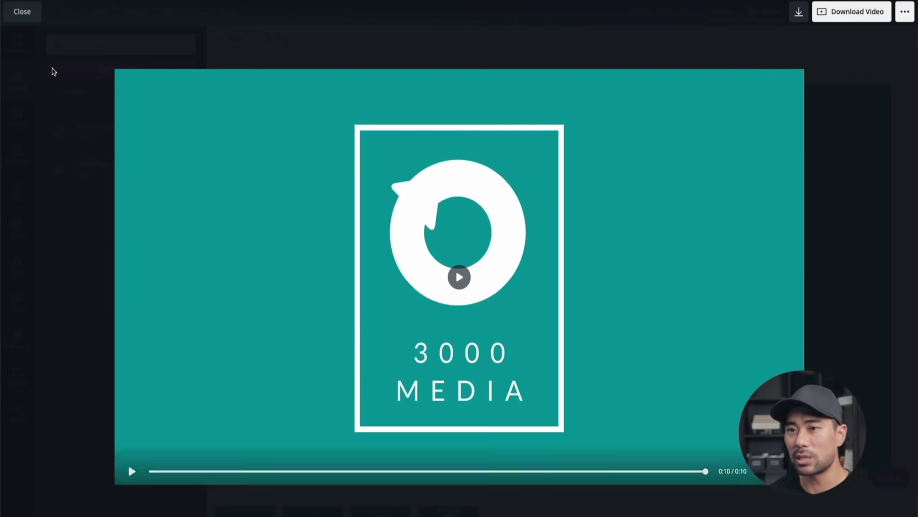
click(22, 11)
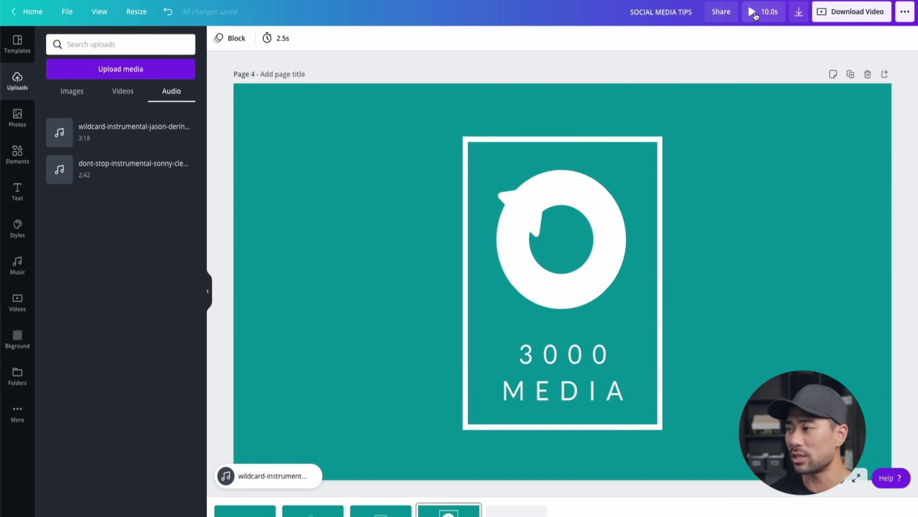
- Download all 4 pages of the intro as a high-quality MP4 video
click(844, 17)
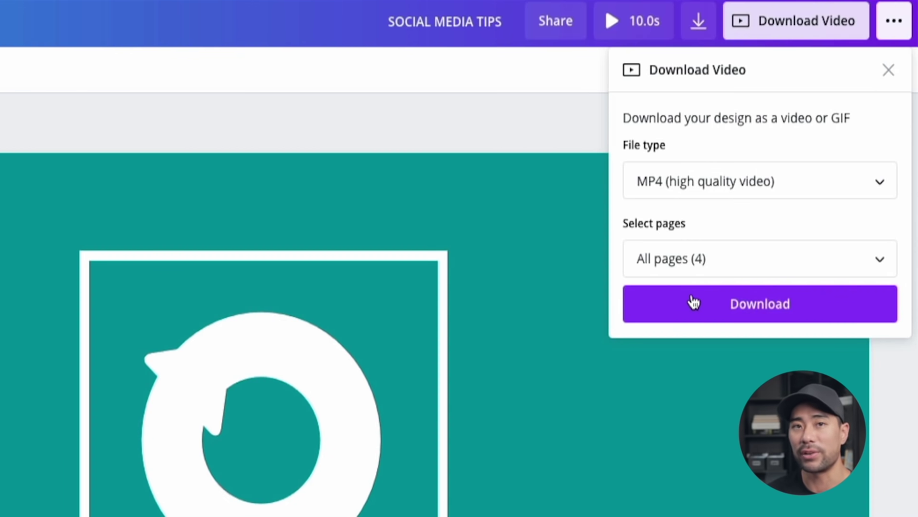
click(687, 261)
click(688, 263)
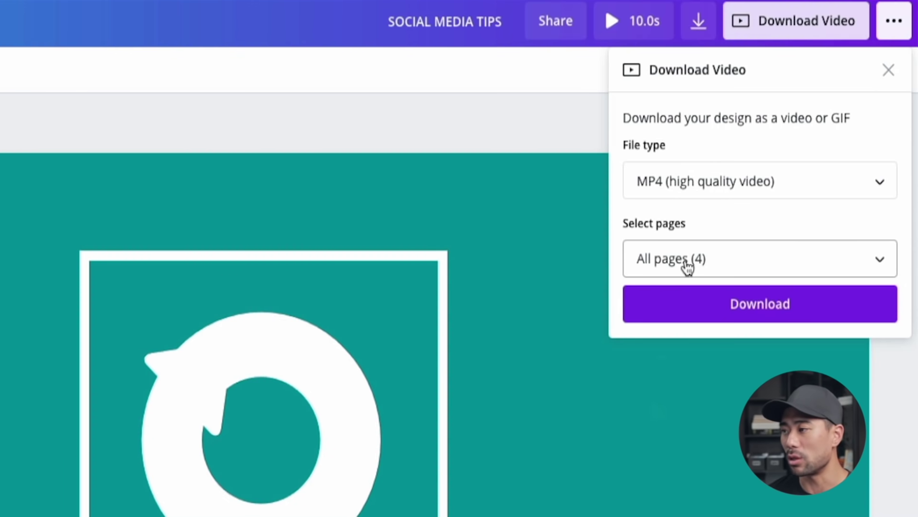
click(684, 311)
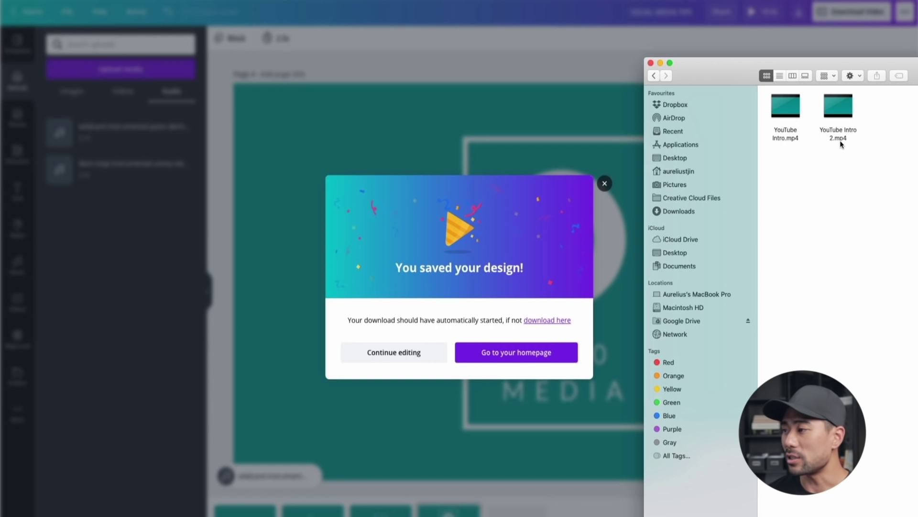
- Inspect YouTube Intro 2.mp4 beside YouTube Intro.mp4 in the YouTube Intro folder, then deselect it
click(840, 139)
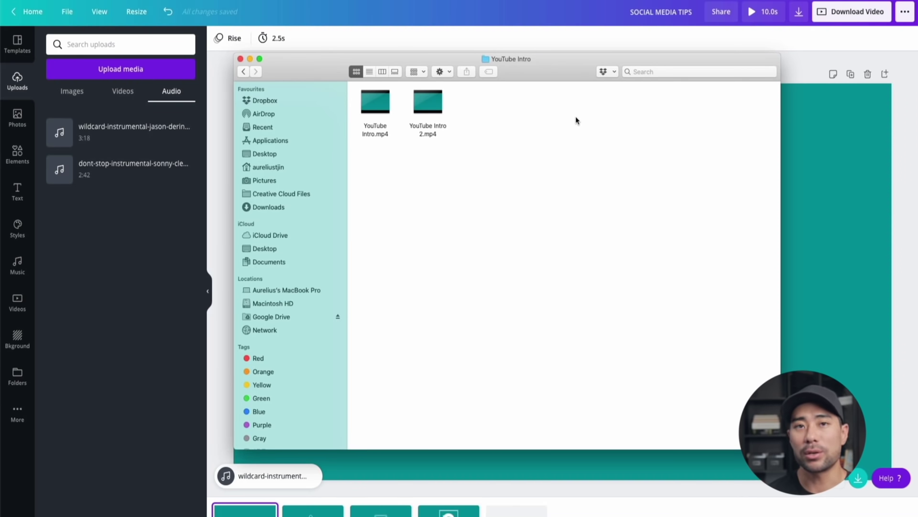
click(434, 139)
click(462, 154)
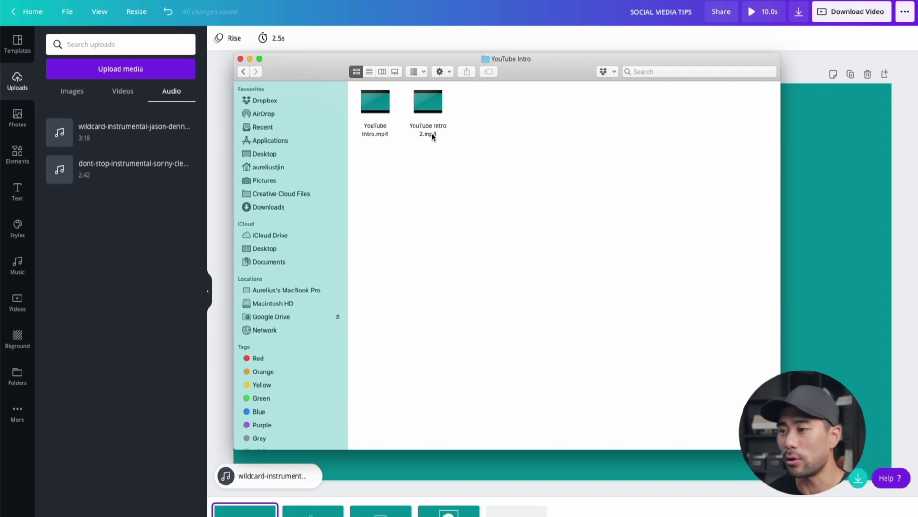
click(433, 135)
click(454, 152)
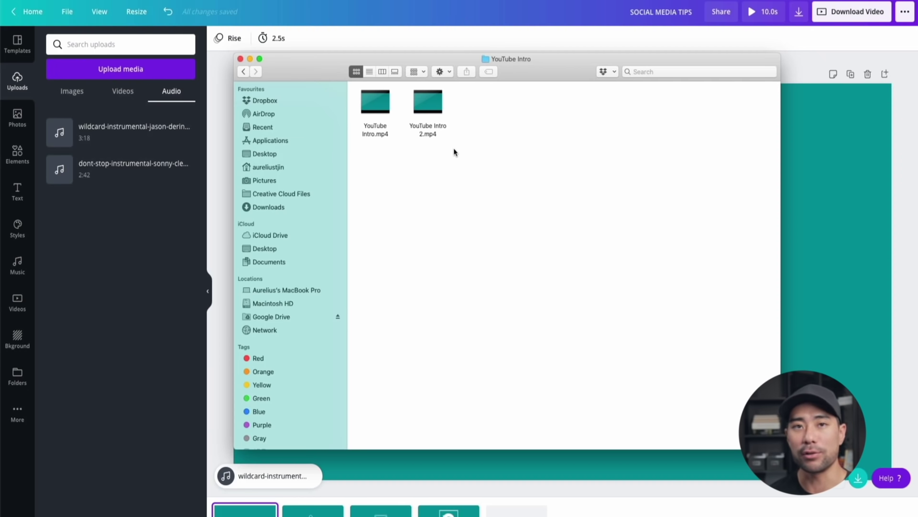
click(429, 134)
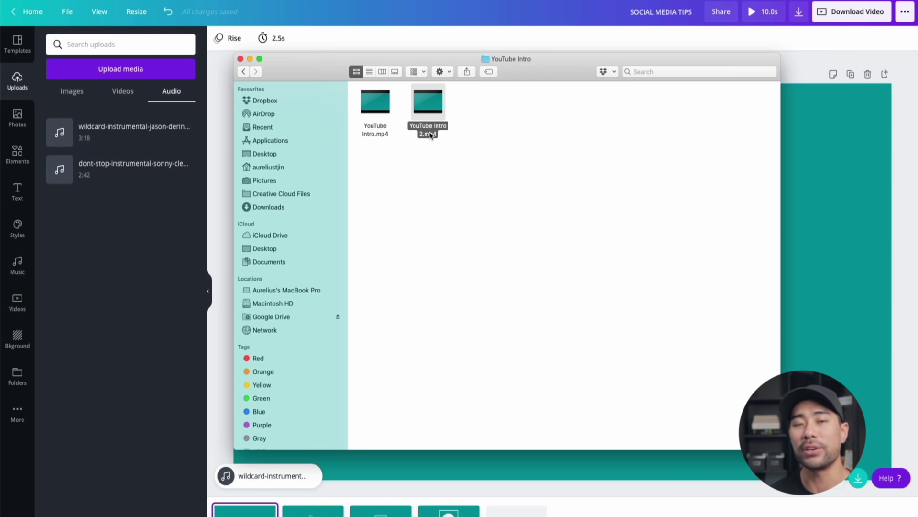
click(430, 218)
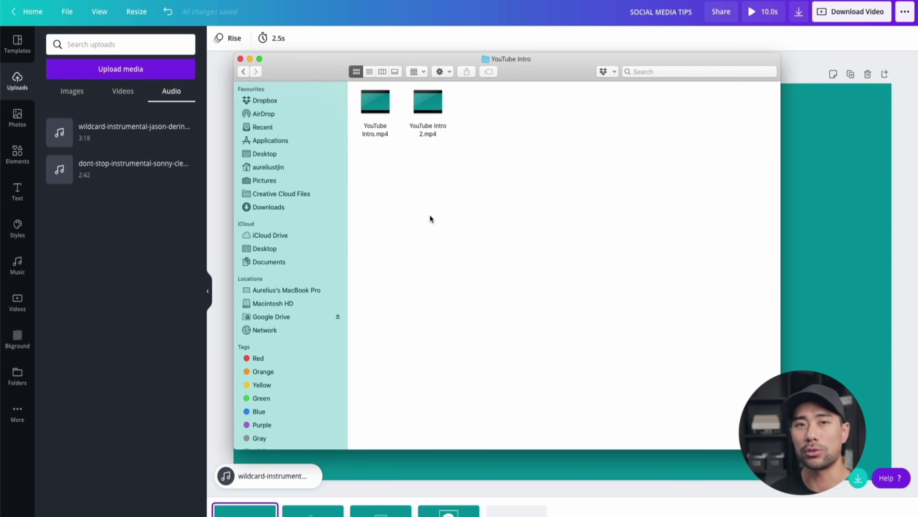